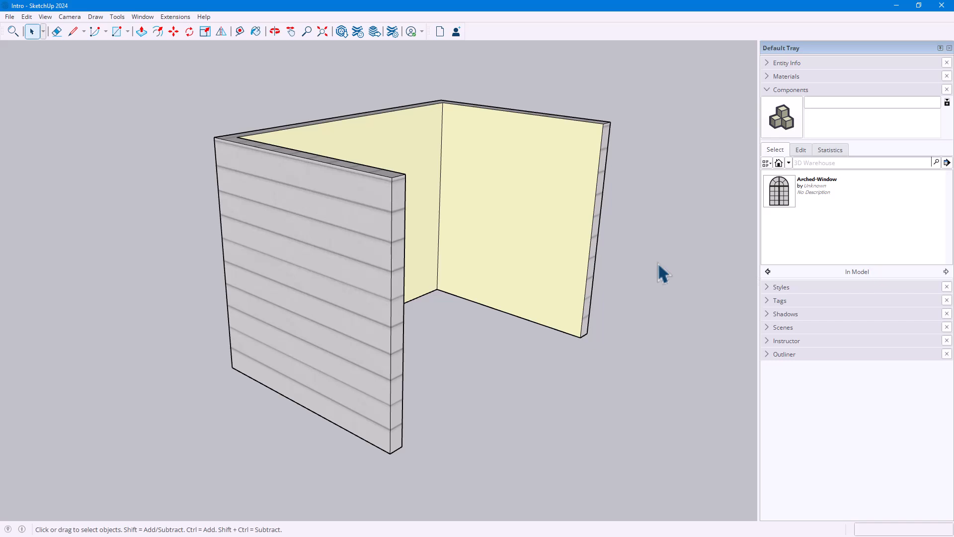
Step: Place the Arched-Window component on the outer siding face of the nearest wall
left_click(783, 194)
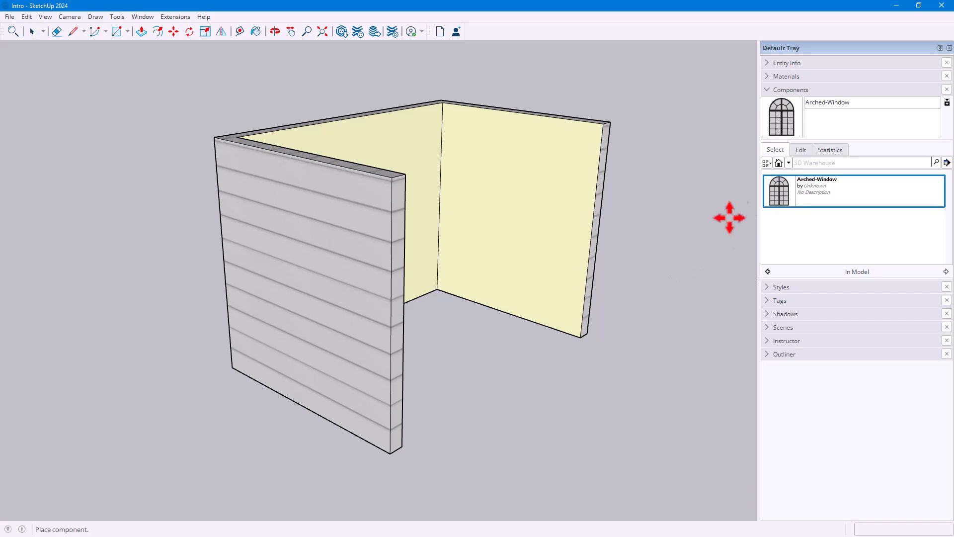
left_click(261, 349)
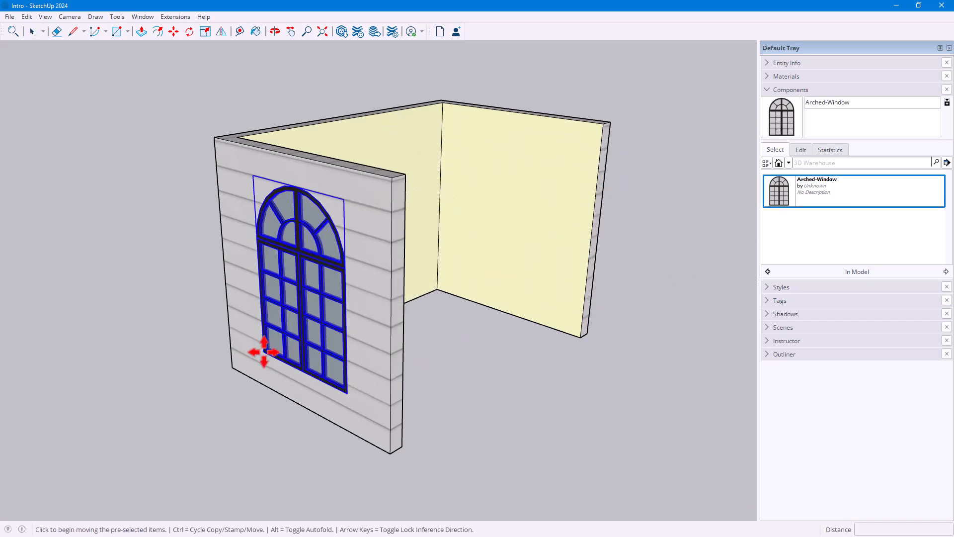
middle_click_drag(506, 337, 94, 289)
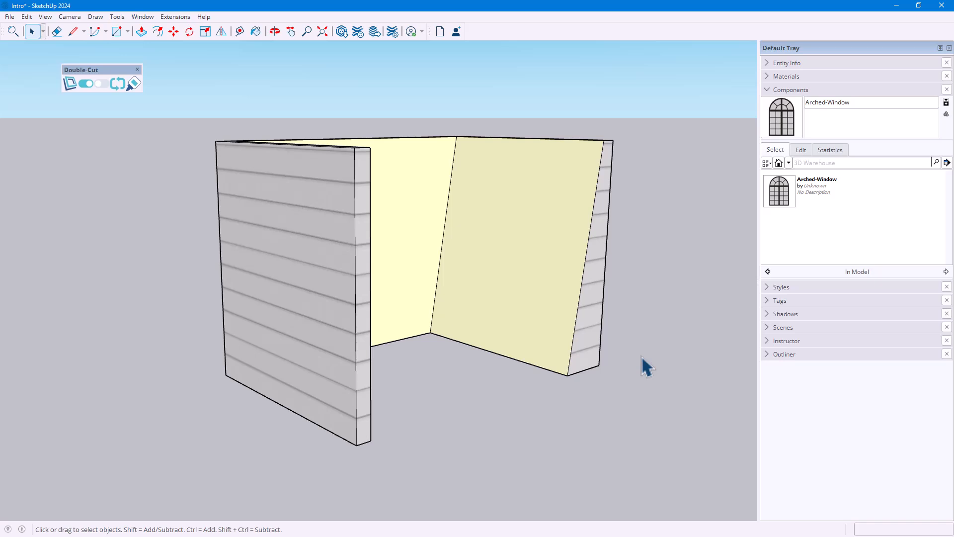
Step: Place Arched-Window components on the outer siding faces of the straight end wall and the slanted wall opposite it
left_click(780, 193)
left_click(258, 370)
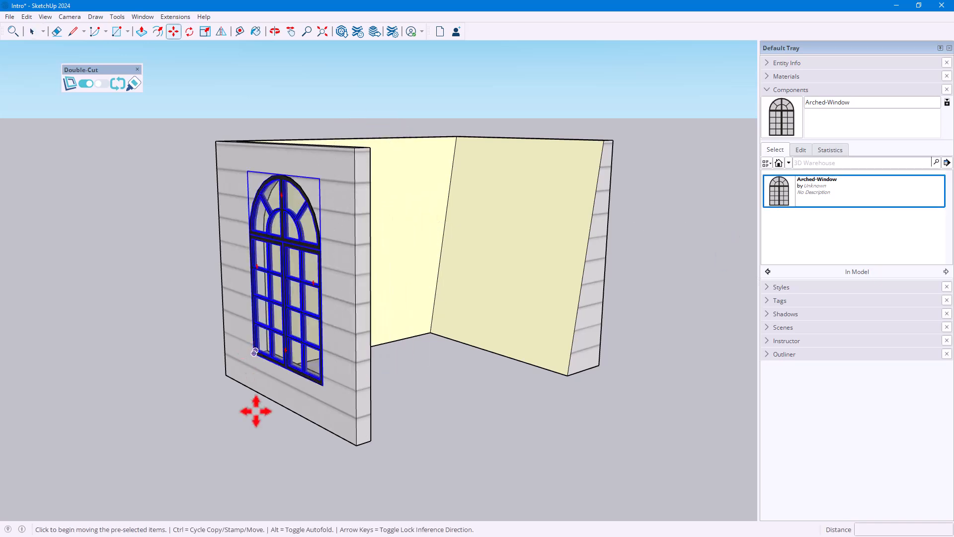
middle_click_drag(416, 406, 124, 278)
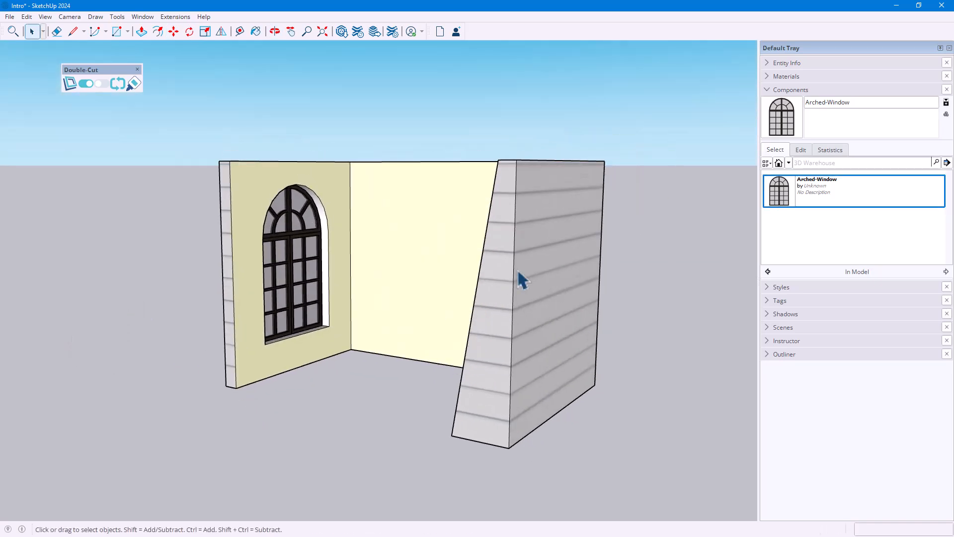
left_click(778, 196)
left_click(535, 396)
middle_click_drag(586, 479, 671, 386)
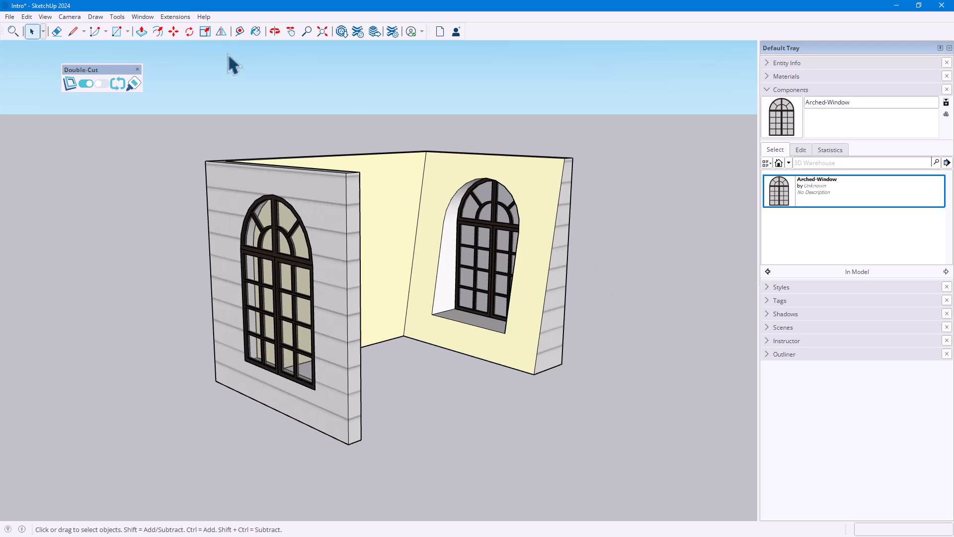
Step: Review the installed extensions in the Extension Manager and check the available toolbars
left_click(175, 17)
left_click(184, 42)
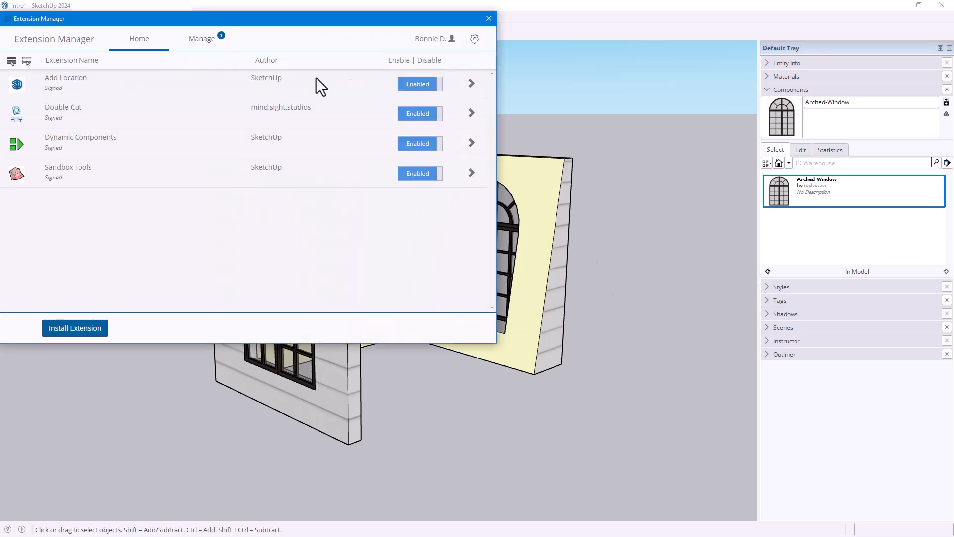
left_click(489, 18)
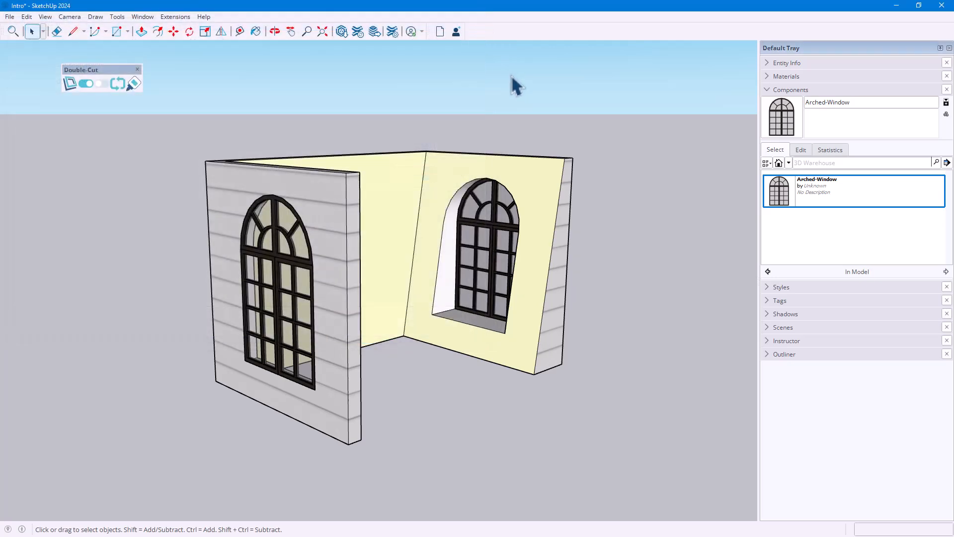
left_click(45, 16)
left_click(85, 30)
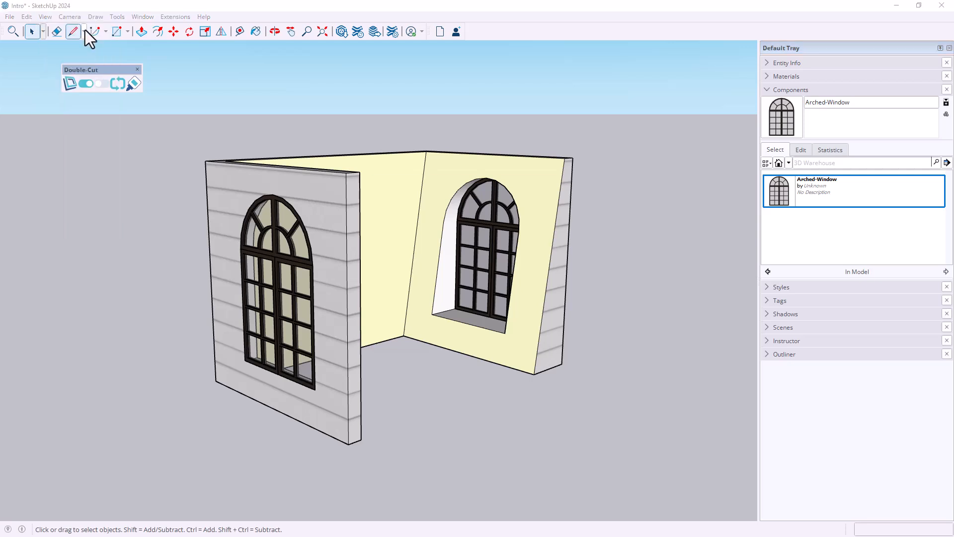
left_click(555, 343)
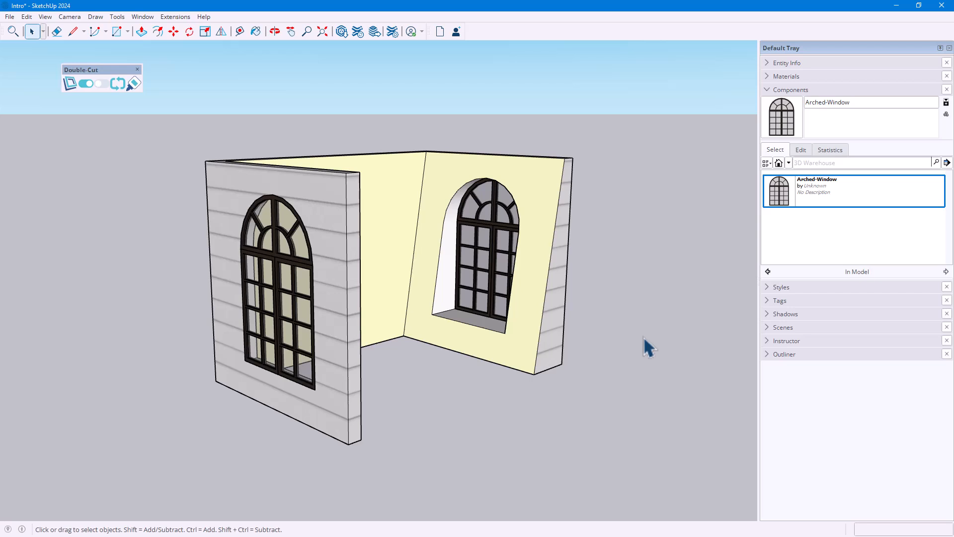
Step: Look over the Double-Cut commands offered for the model and for the arched window in the slanted wall
left_click(180, 18)
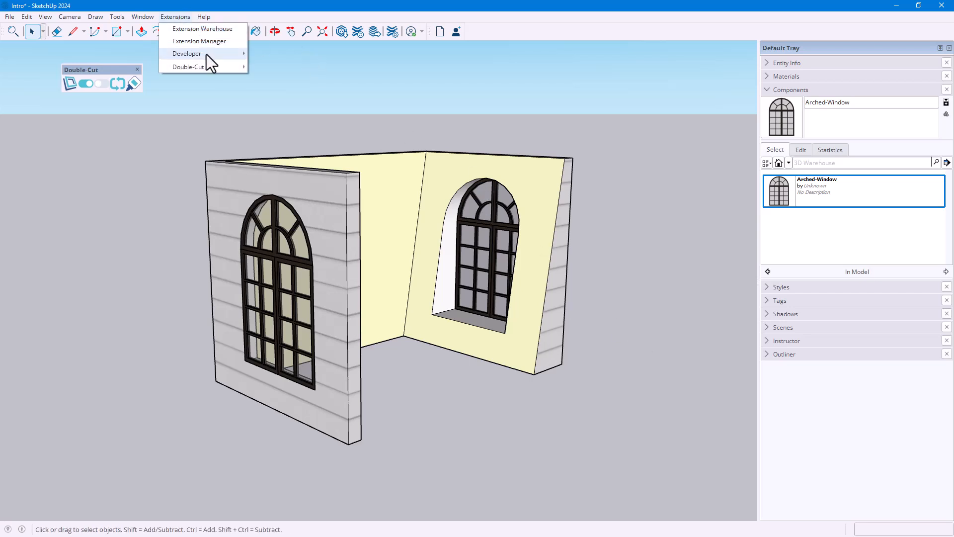
mouse_move(213, 66)
left_click(478, 196)
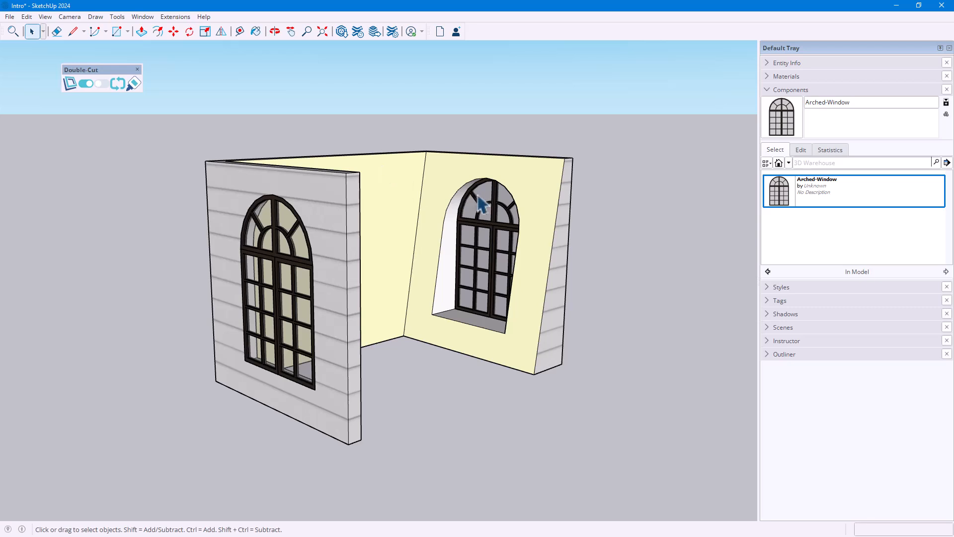
right_click(481, 197)
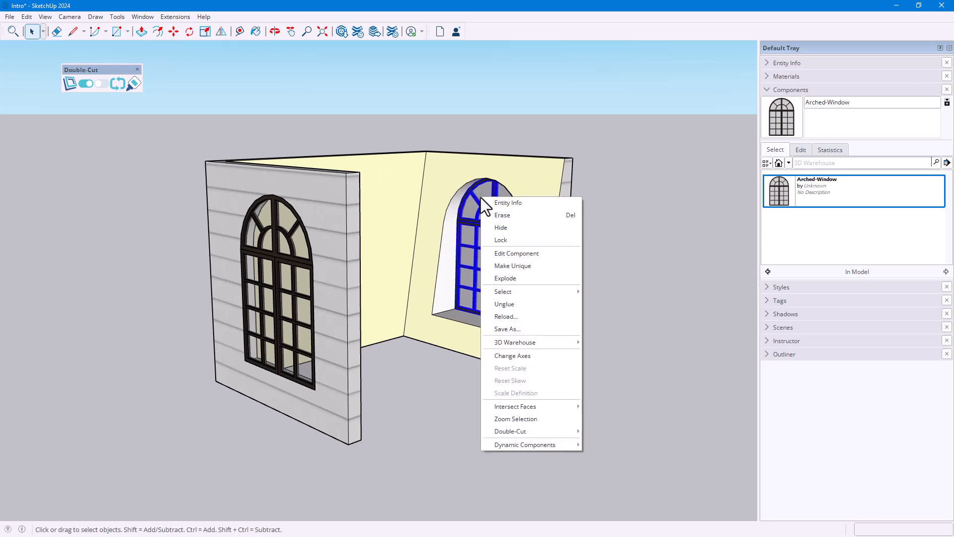
mouse_move(555, 429)
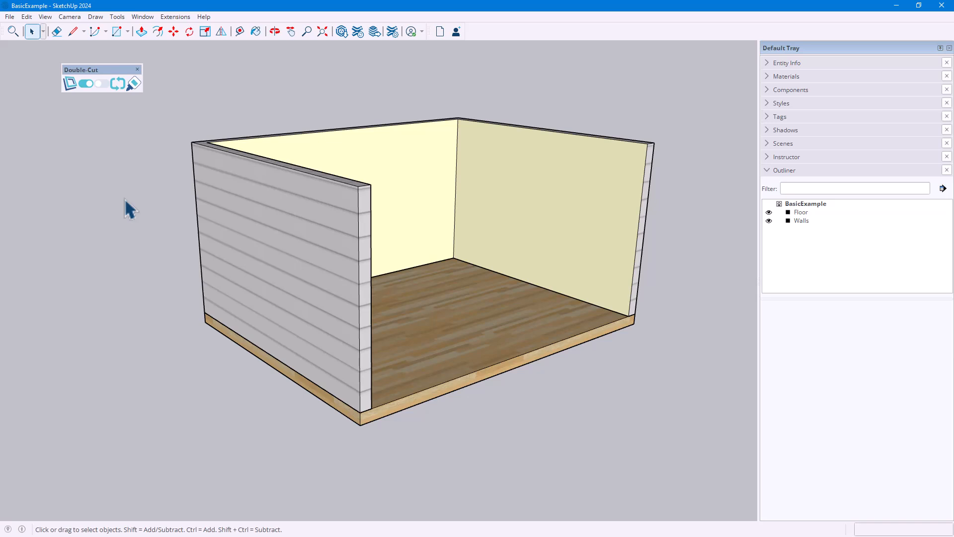
Step: Inspect the walls and the floor of the BasicExample model as separate objects
left_click(324, 241)
left_click(456, 356)
left_click(222, 408)
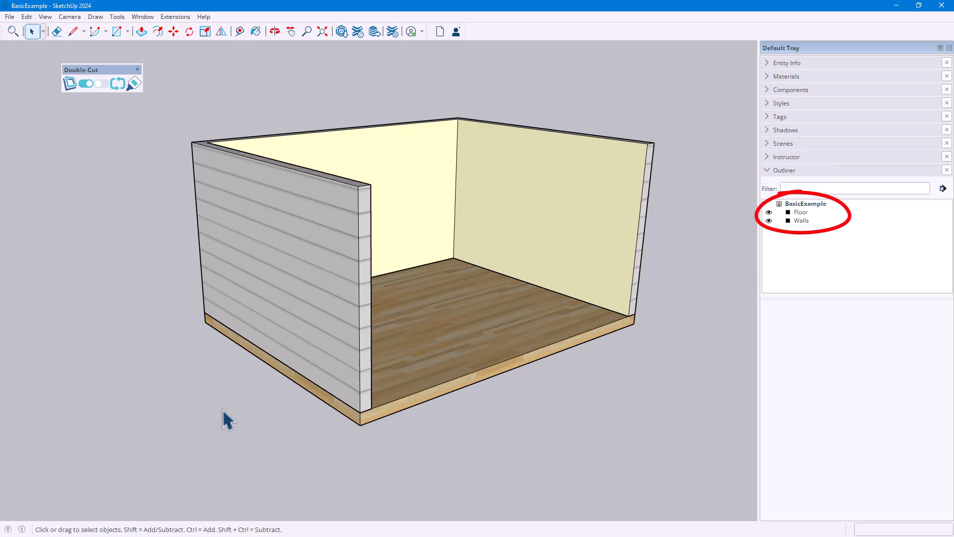
Step: Cut an opening through the nearest end wall by placing a Double-Cut simple cutter on its outer face
left_click(70, 83)
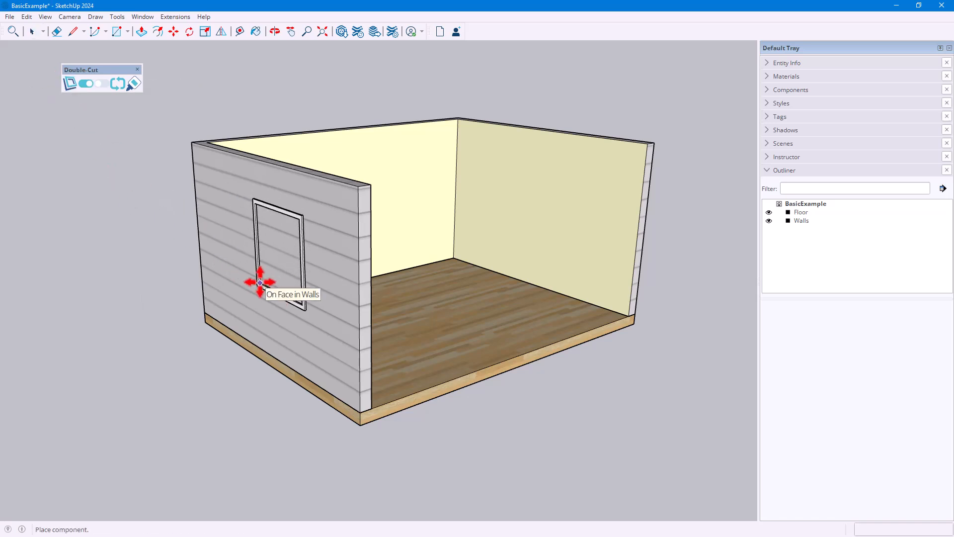
left_click(255, 283)
middle_click_drag(506, 325, 46, 294)
scroll(64, 278, "down", 2)
Step: Place a second Double-Cut simple cutter on the outer face of the opposite end wall and reposition it twice on that face
left_click(71, 83)
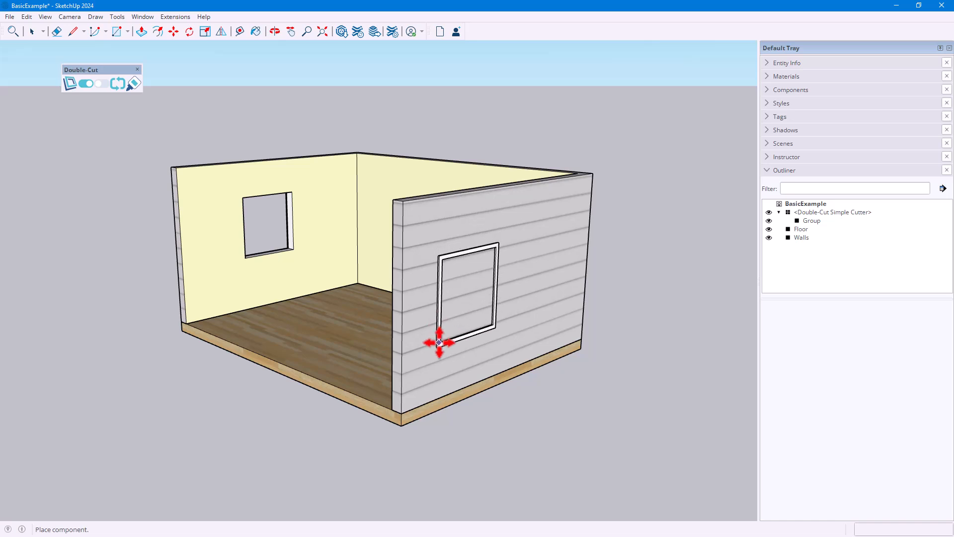
left_click(440, 343)
left_click(439, 342)
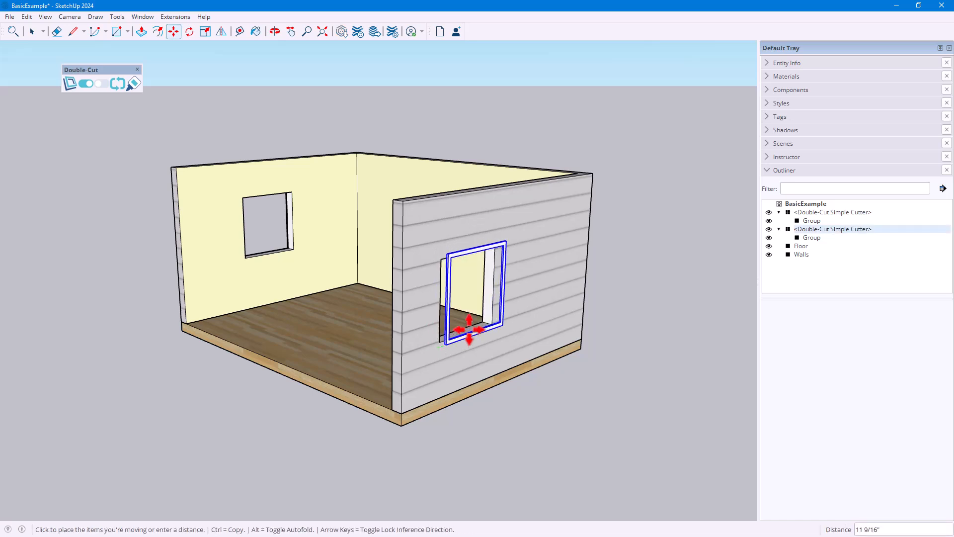
left_click(516, 295)
left_click(515, 295)
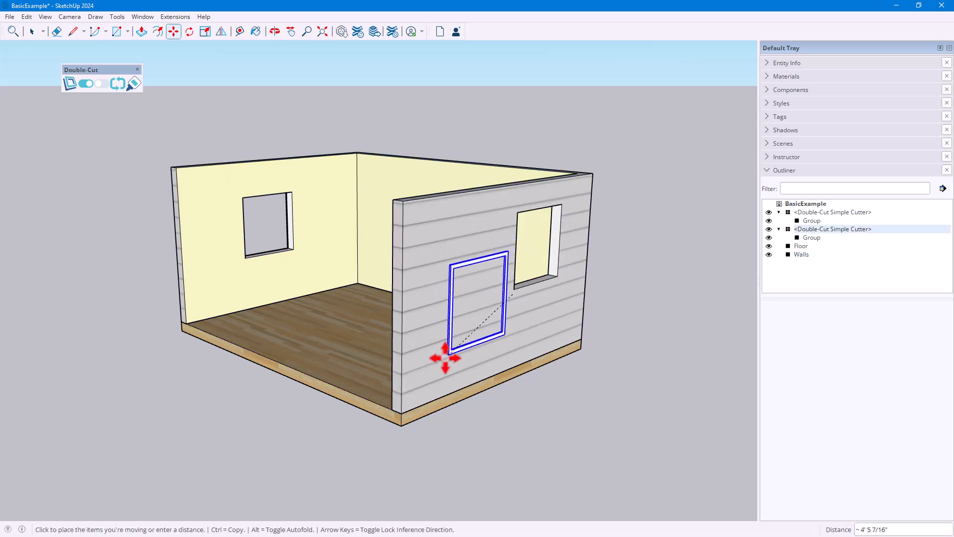
left_click(446, 355)
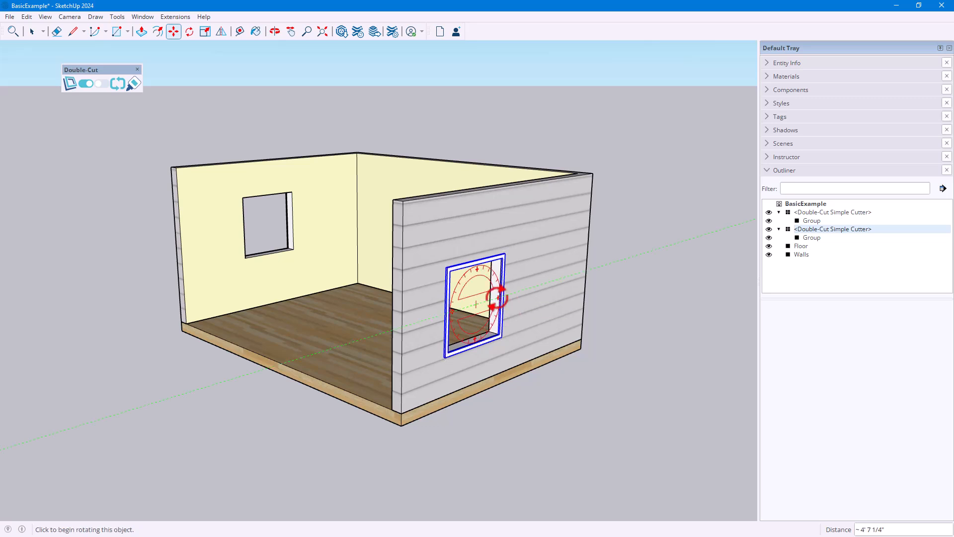
Step: Rotate the second cutter on the wall face and stretch it to a red scale of about 1.71
left_click(477, 269)
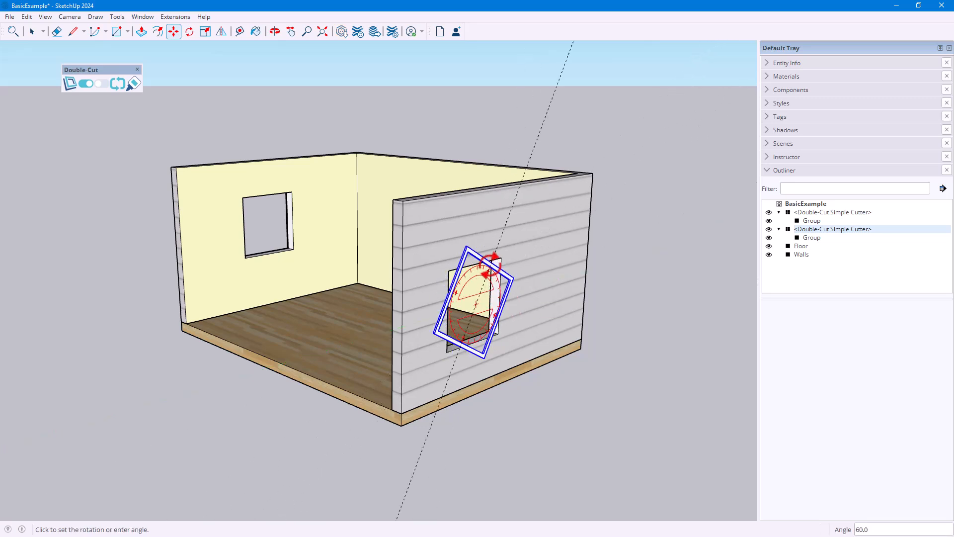
left_click(504, 266)
left_click(203, 32)
left_click(511, 273)
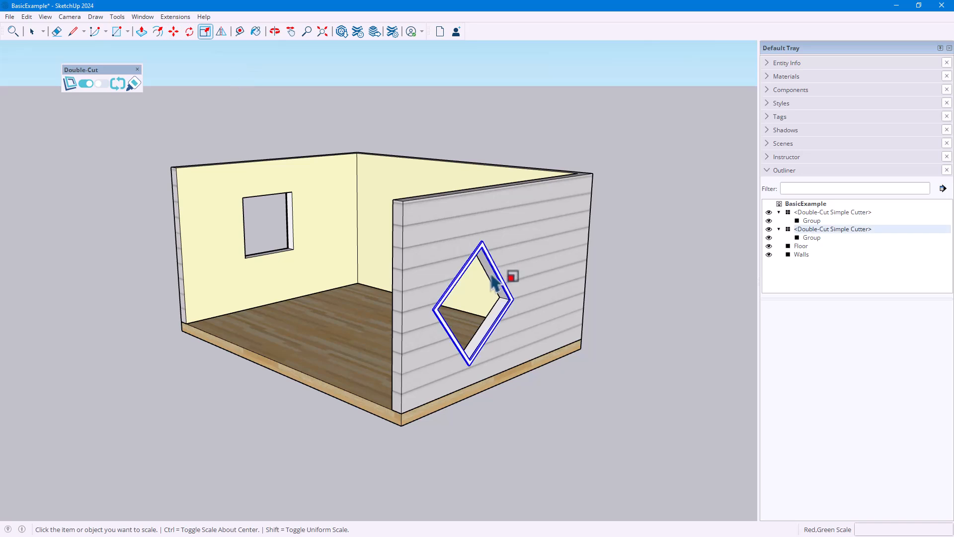
left_click(498, 270)
left_click(542, 231)
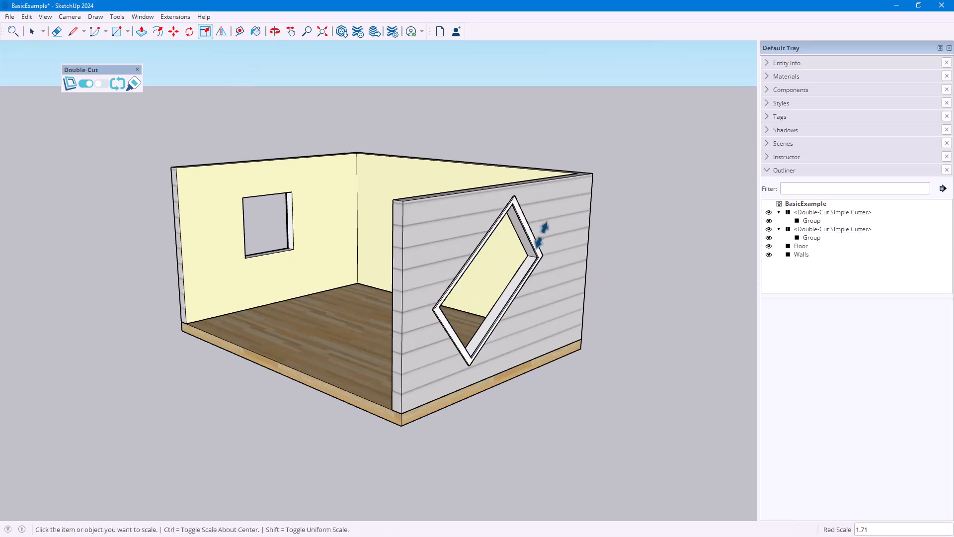
left_click(542, 238)
Step: Erase the rotated and stretched cutter from the end wall
right_click(533, 236)
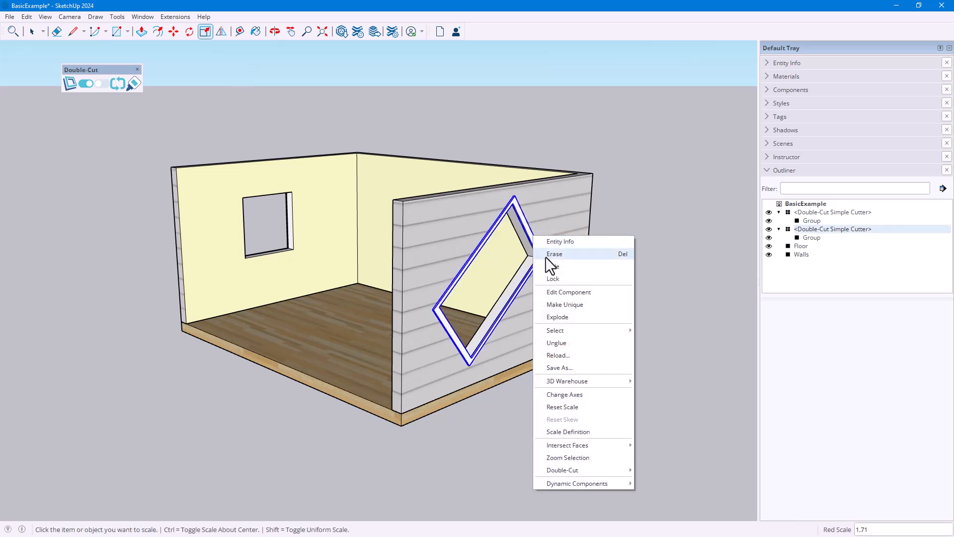
left_click(546, 255)
key("space")
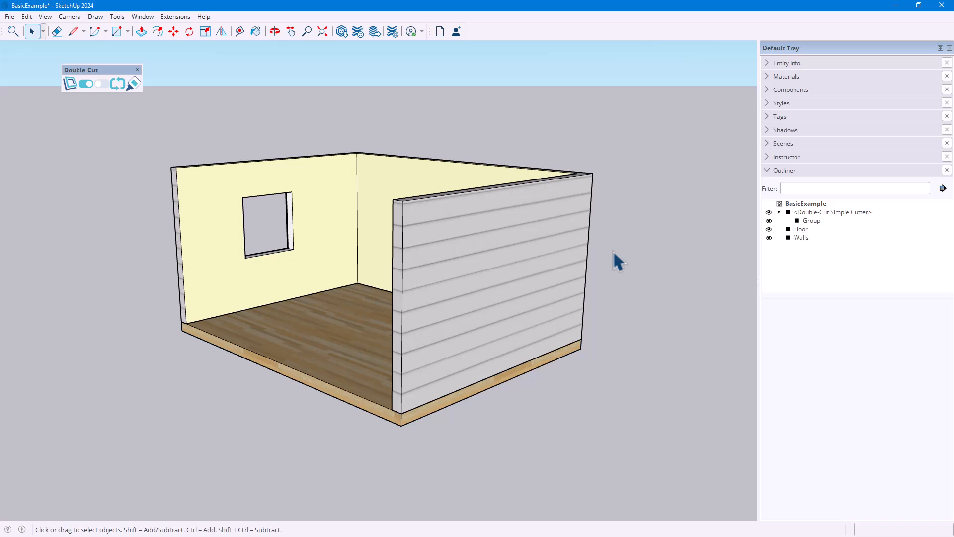
Step: Place a Double-Cut simple cutter on the ground beside the building and open the component for editing
middle_click_drag(75, 164, 132, 192)
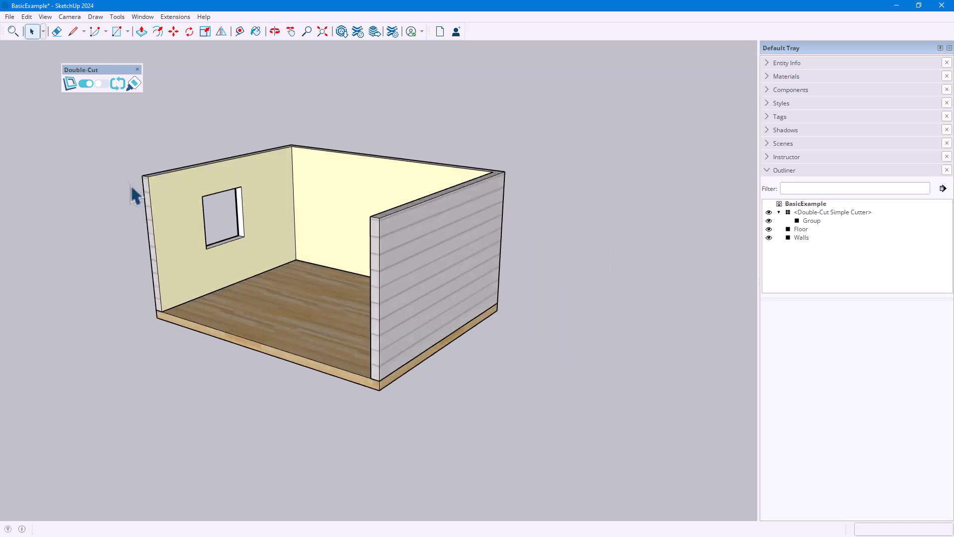
left_click(70, 83)
left_click(512, 358)
scroll(635, 396, "up", 5)
middle_click_drag(634, 396, 571, 390)
right_click(565, 296)
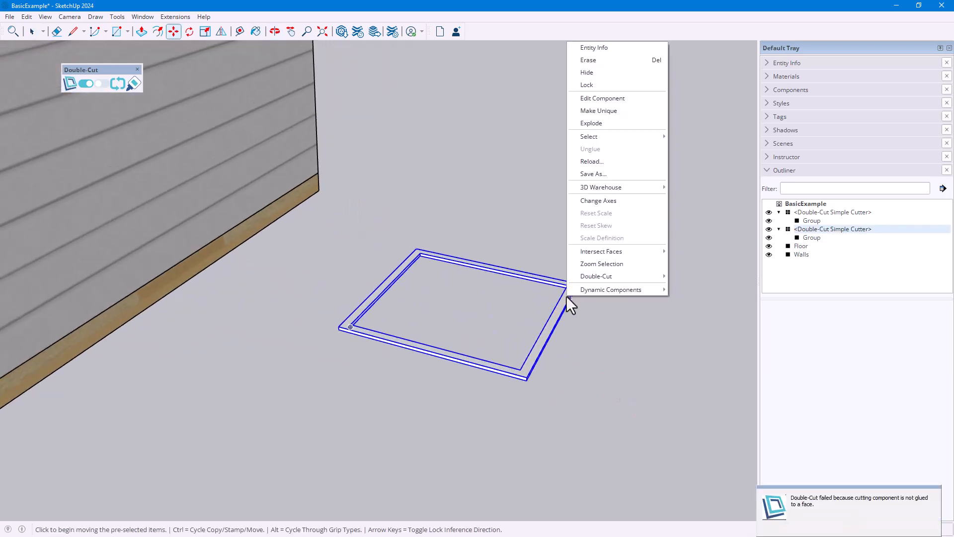
left_click(605, 100)
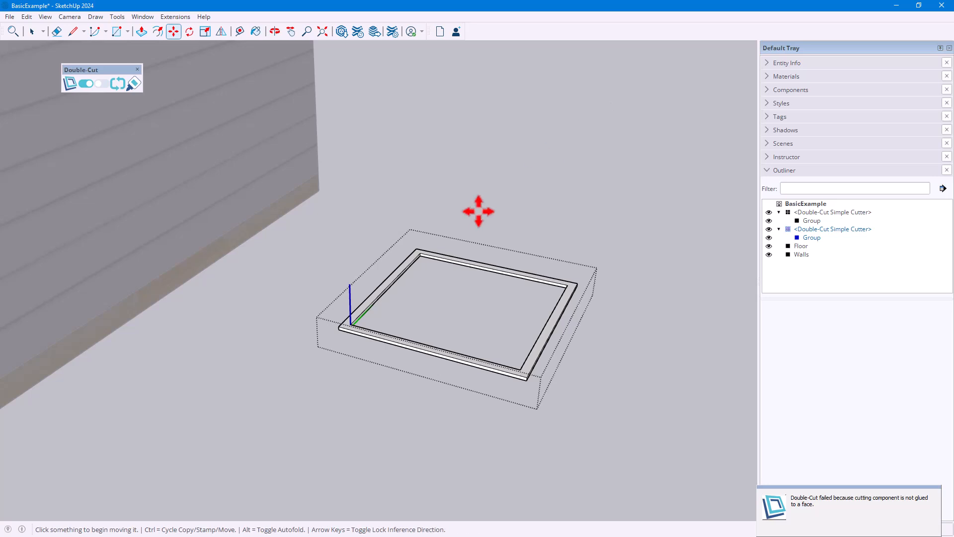
Step: Hide the frame group inside the simple cutter component, leaving only the rectangular cutting outline
key("space")
left_click(502, 271)
right_click(502, 271)
left_click(520, 300)
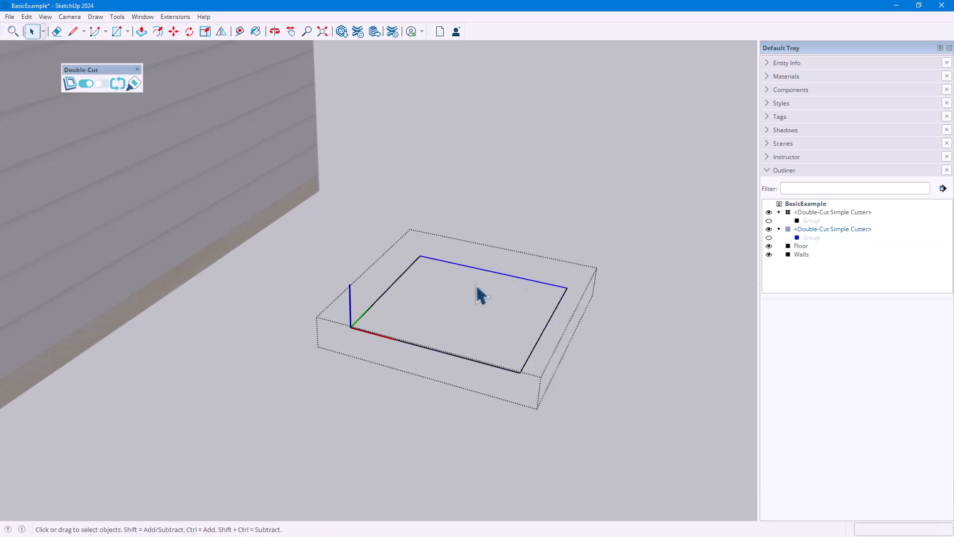
left_click(485, 361)
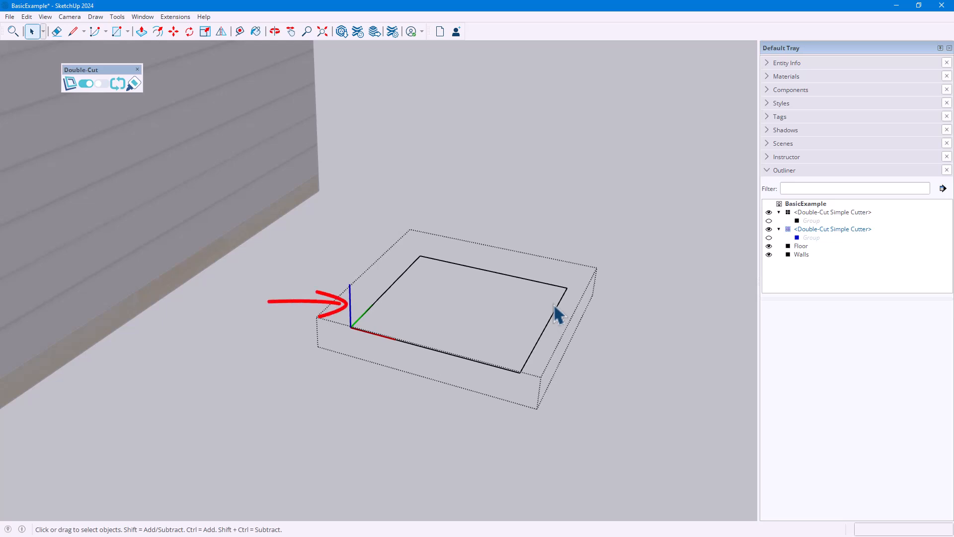
Step: Retrace an edge of the cutting outline with the Line tool to form a face, and paint it Translucent Glass Blue
key("l")
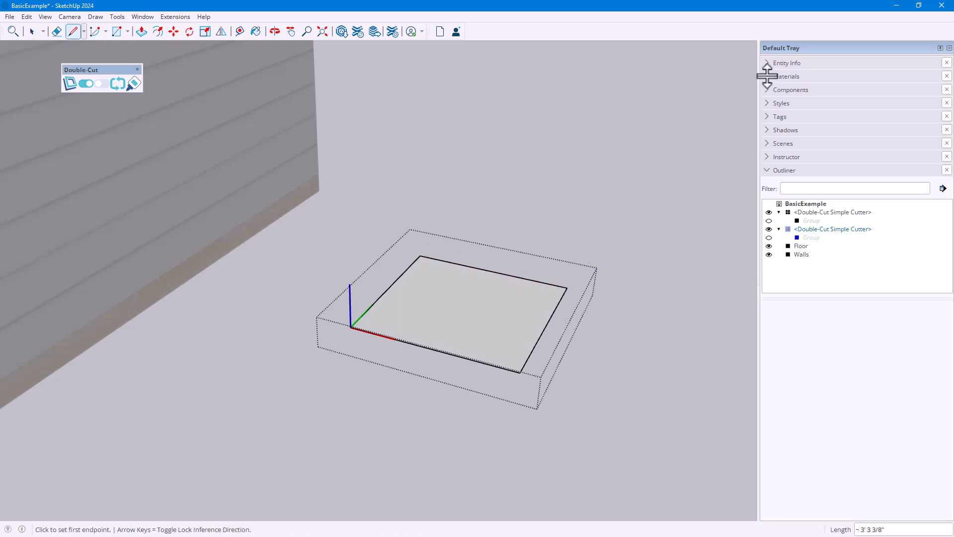
left_click(767, 76)
left_click(511, 293)
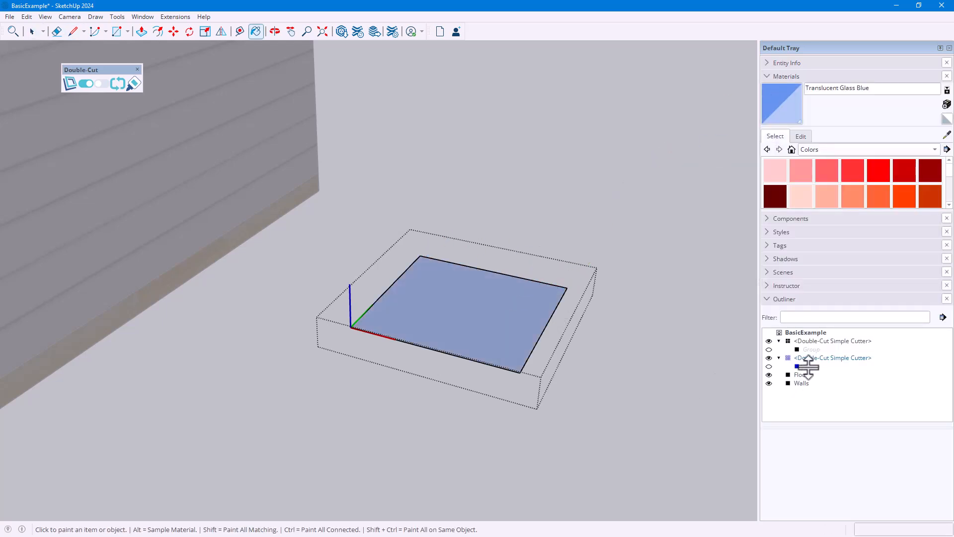
Step: Unhide the frame group and draw a small rectangle at one side of the frame as a crossbar profile
right_click(805, 369)
left_click(846, 174)
scroll(393, 269, "up", 5)
key("r")
mouse_move(271, 269)
middle_mouse_down()
mouse_move(256, 218)
mouse_move(345, 279)
mouse_move(525, 296)
middle_mouse_up()
left_click(238, 261)
scroll(241, 260, "up", 2)
left_click(279, 265)
Step: Extrude the crossbar profile across to the opposite side of the frame with Push/Pull and make the bar a group
key("p")
left_click(262, 267)
scroll(208, 232, "down", 5)
left_click(677, 338)
key("space")
right_click(482, 291)
left_click(509, 381)
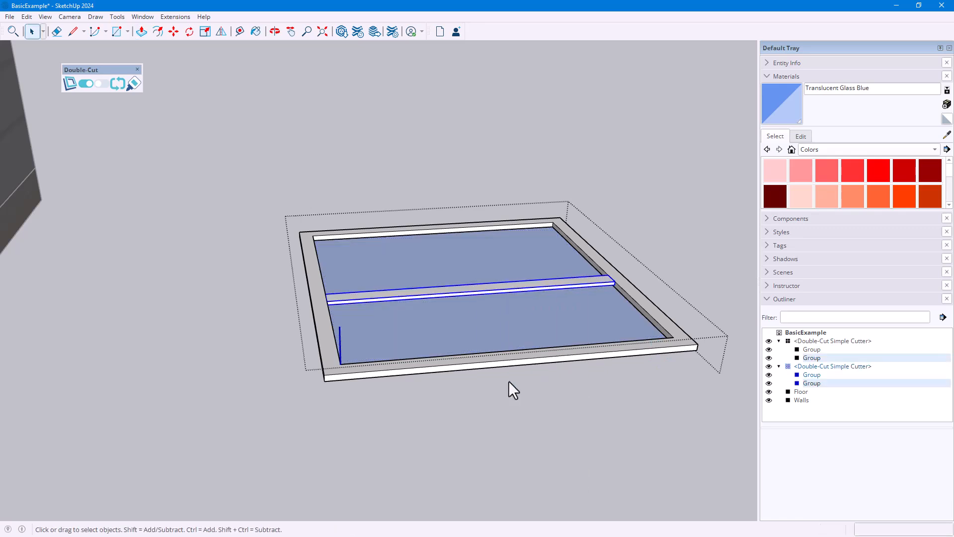
Step: Close the cutter component and look over its two instances, in the wall and on the ground
left_click(607, 194)
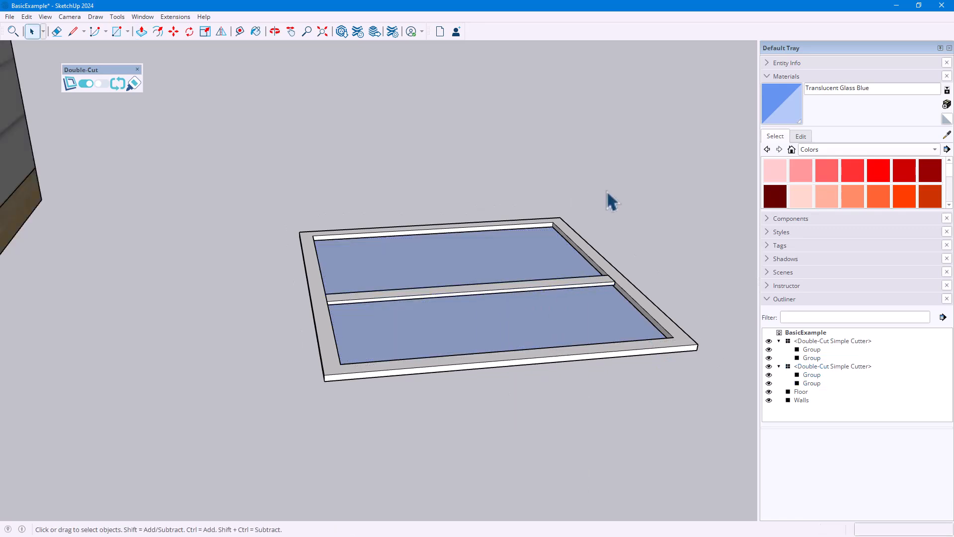
middle_click_drag(607, 192, 574, 236)
scroll(557, 253, "down", 8)
middle_click_drag(387, 301, 539, 151)
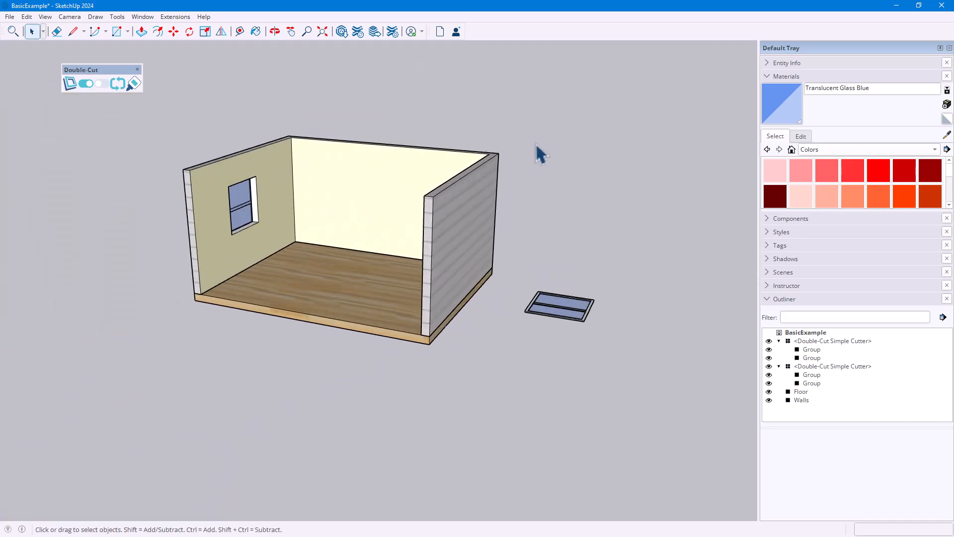
Step: Place two instances of the Double-Cut Simple Cutter component, one on the outer side wall and one on the outer back wall
left_click(768, 219)
left_click(779, 319)
left_click(450, 276)
middle_click_drag(450, 276, 154, 214)
left_click(779, 319)
left_click(381, 292)
Step: Copy the back-wall window along the same wall to add a second window beside it
key("ctrl")
left_click(382, 305)
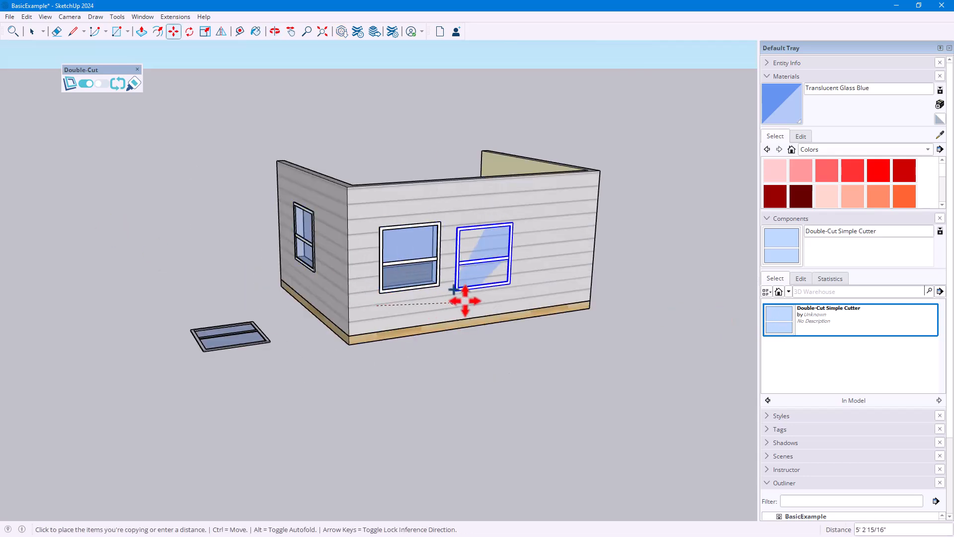
left_click(497, 355)
key("space")
Step: Select the side-wall window and both back-wall windows together and move them up 1' 5 5/16"
middle_click_drag(450, 326, 466, 321)
left_click(302, 237)
left_click(439, 262, "shift")
left_click(509, 251, "shift")
key("m")
left_click(464, 300)
left_click(465, 274)
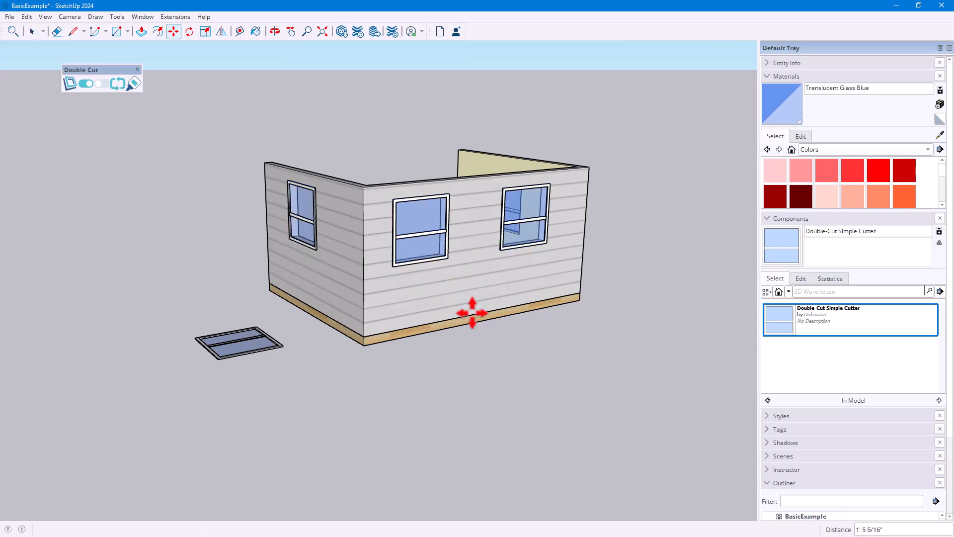
Step: Select the window in the opposite side wall and disable its double-cut
middle_click_drag(512, 398, 570, 279)
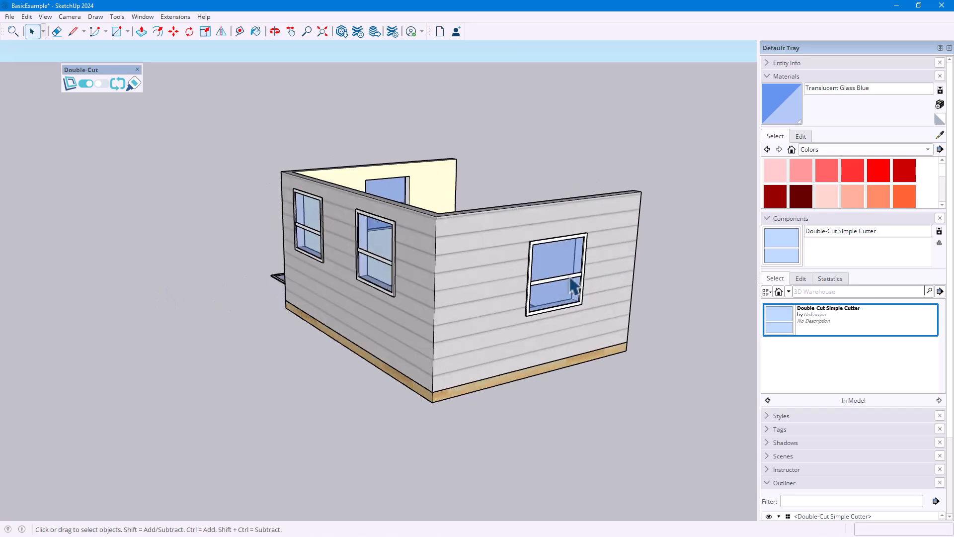
left_click(572, 283)
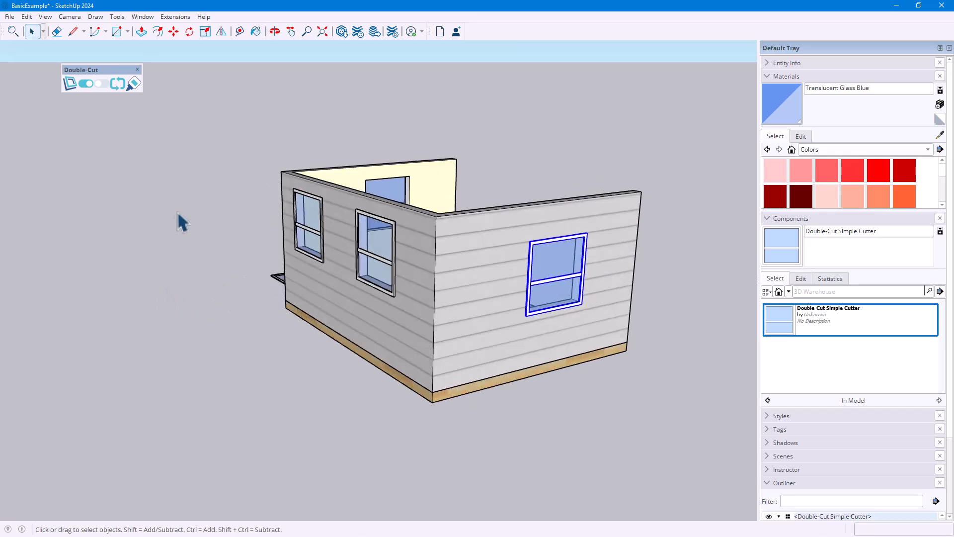
left_click(104, 85)
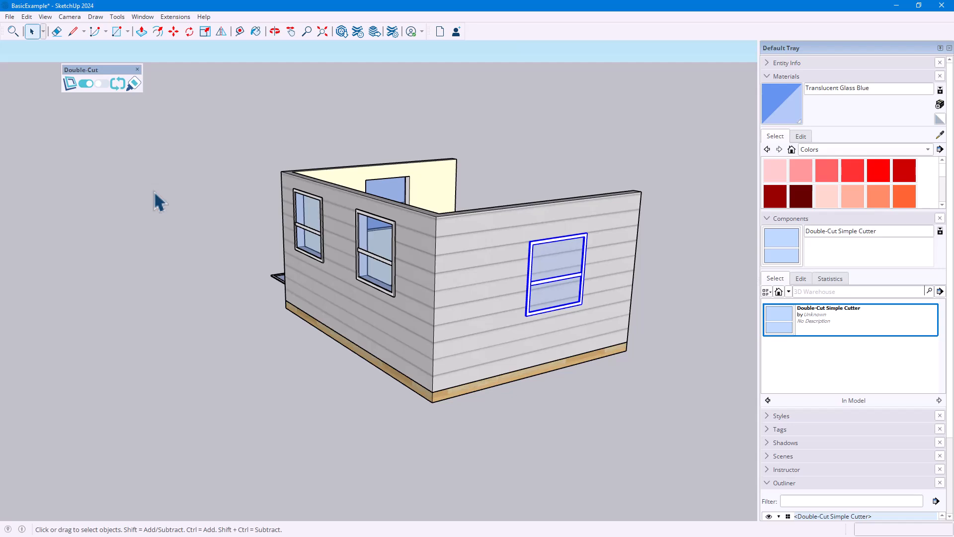
Step: Enable Double-Cut again for the selected window in the side wall
left_click(87, 84)
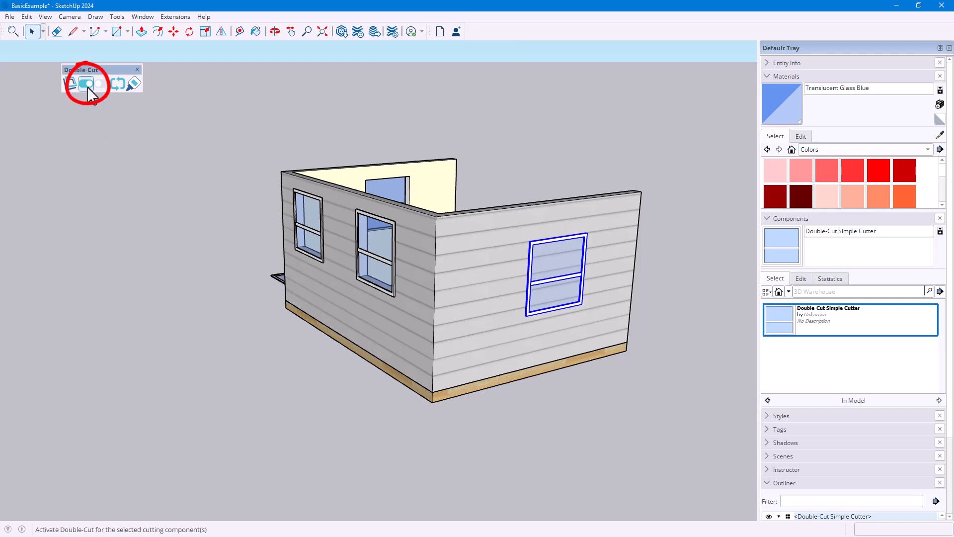
right_click(576, 275)
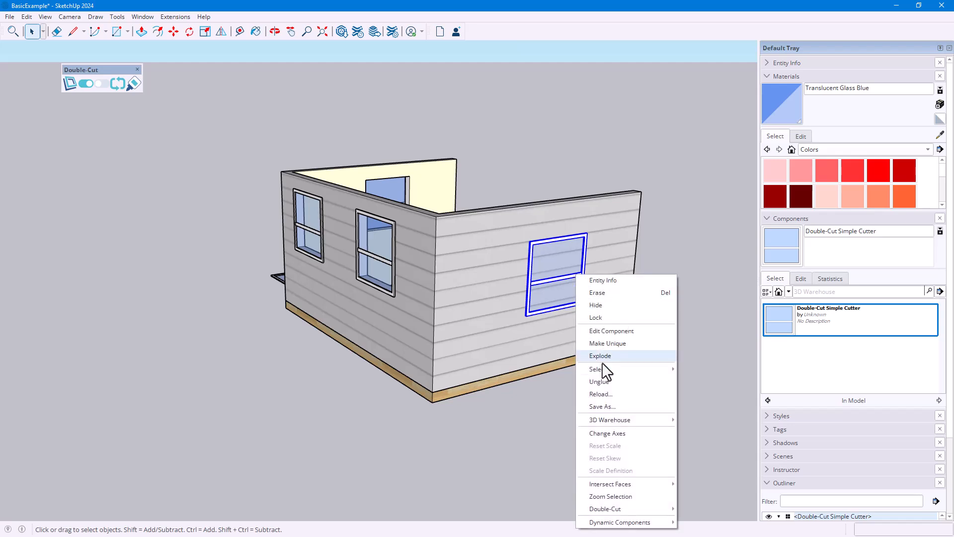
mouse_move(645, 510)
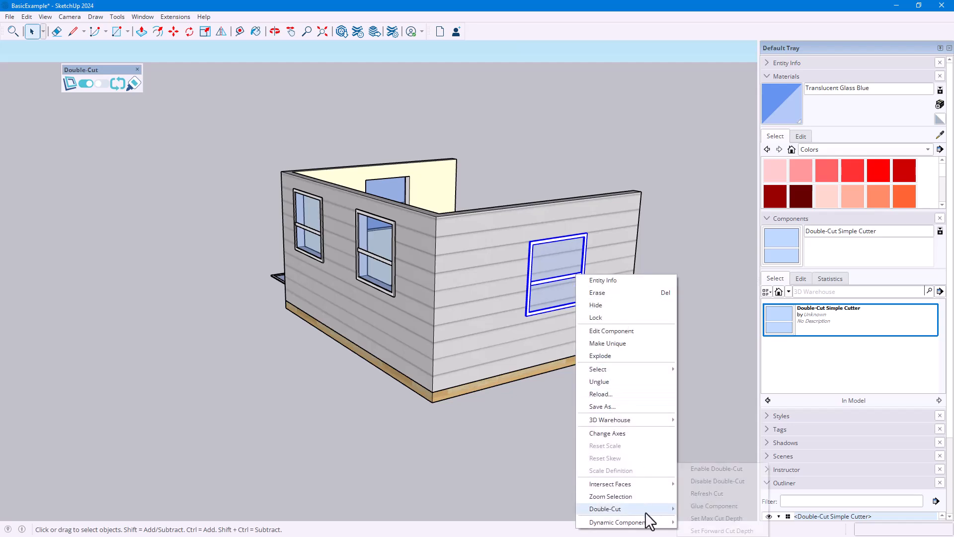
left_click(699, 467)
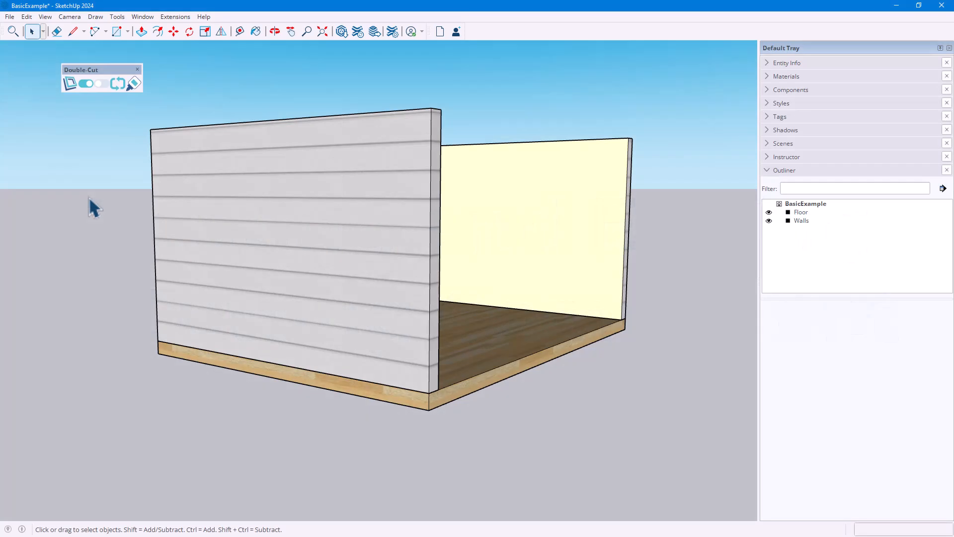
Step: Draw a rectangle on the outer wall face and add an arc over its top edge to form an arch outline
key("r")
left_click(219, 224)
left_click(330, 334)
key("a")
left_click(218, 223)
left_click(329, 226)
left_click(270, 147)
Step: Erase the line dividing the rectangle from the arc and the face inside the arch outline
key("e")
left_click(270, 223)
right_click(271, 221)
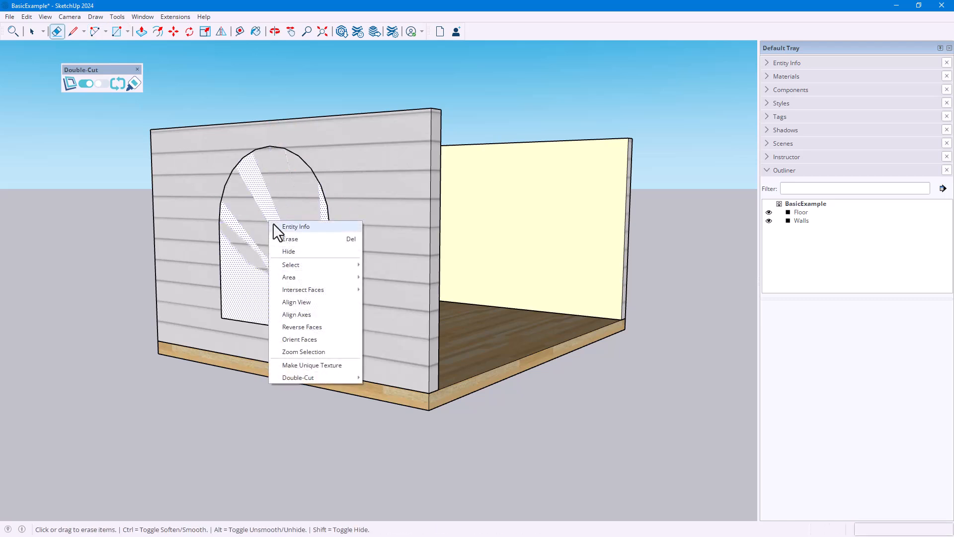
left_click(287, 239)
Step: Start making a component from the whole arch outline, with Glue to set to Any and Cut opening turned on
key("space")
left_click_drag(192, 120, 365, 347)
right_click(333, 293)
left_click(350, 365)
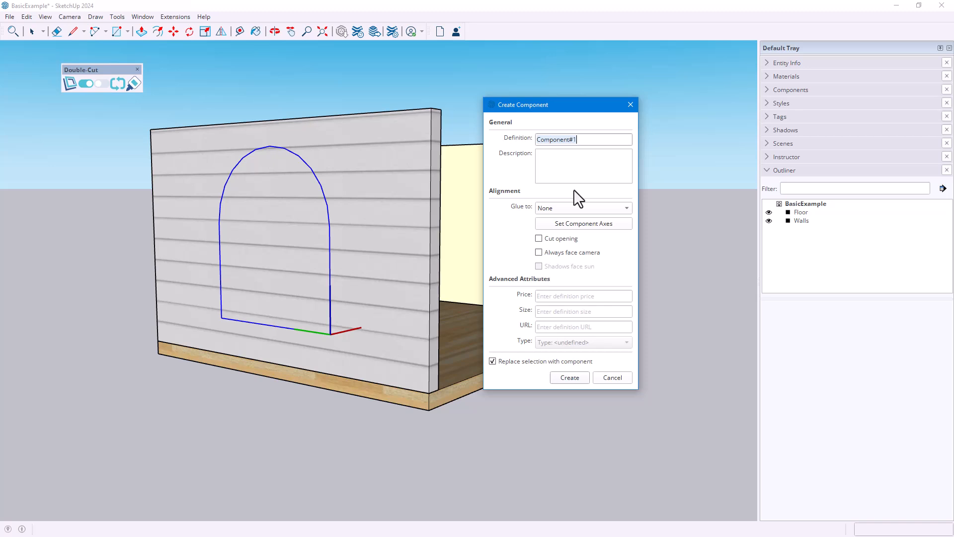
left_click(574, 208)
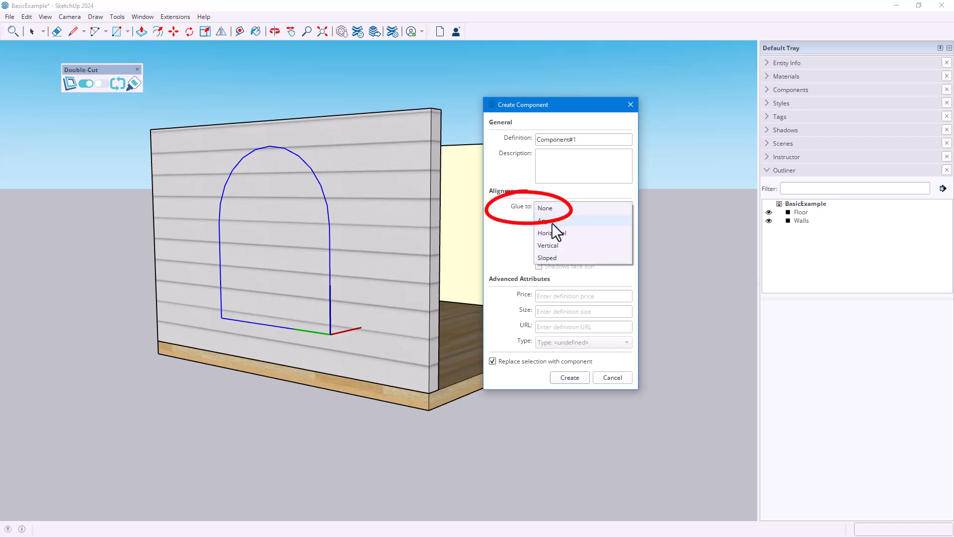
left_click(552, 223)
left_click(539, 239)
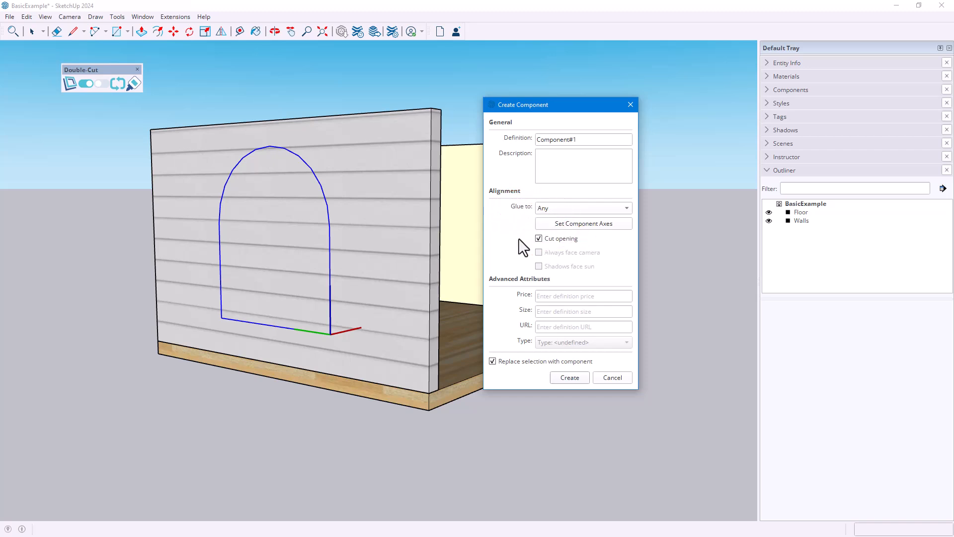
Step: Set the component axes at the arch's lower corner, with red along the bottom edge and green up the vertical side
left_click(569, 223)
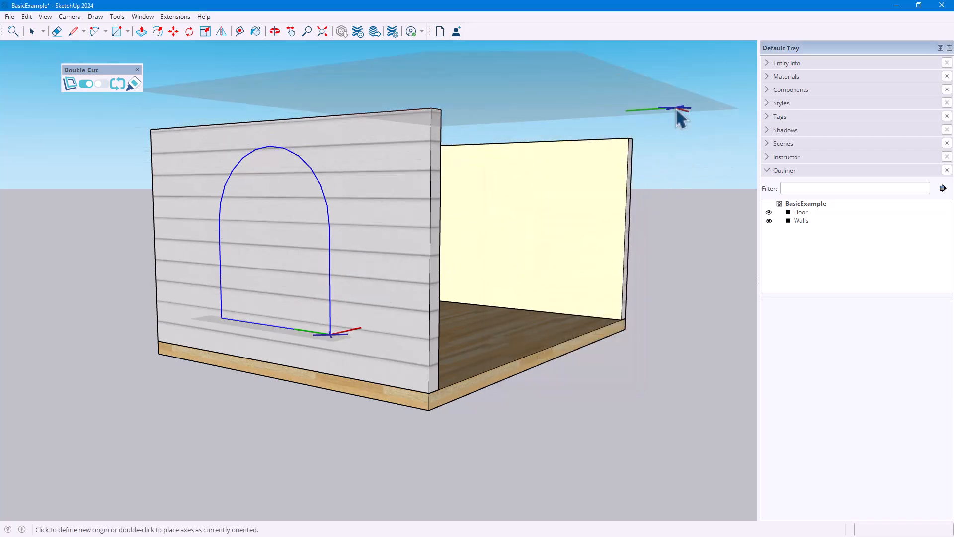
left_click(331, 335)
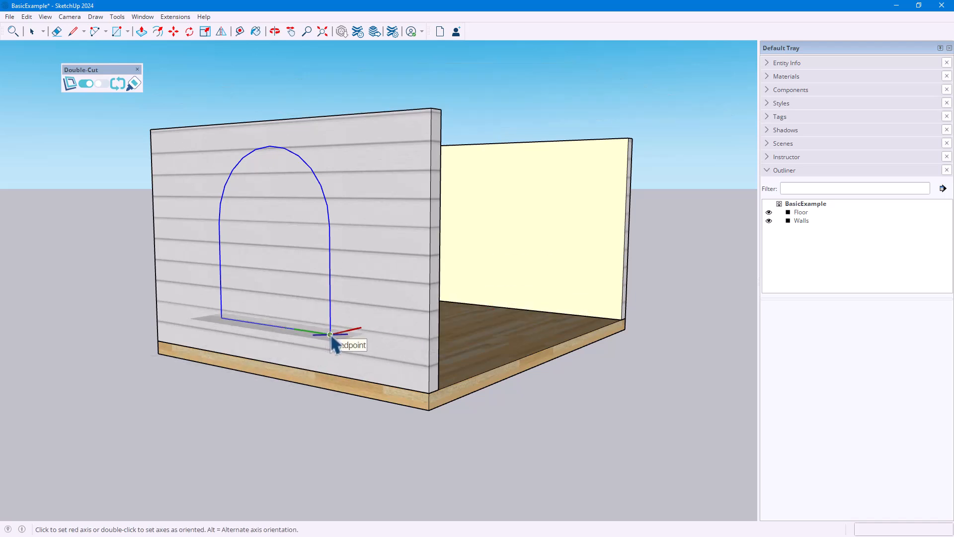
left_click(374, 343)
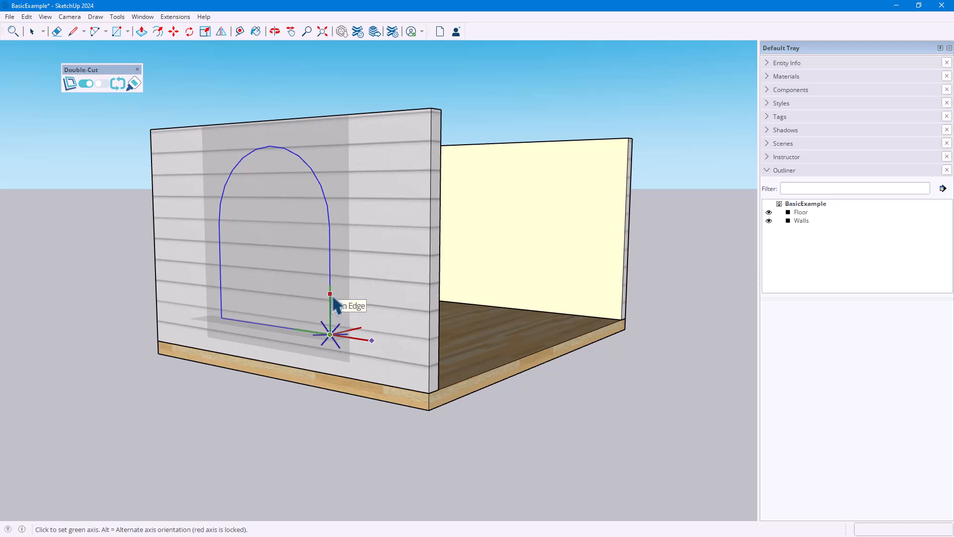
left_click(332, 297)
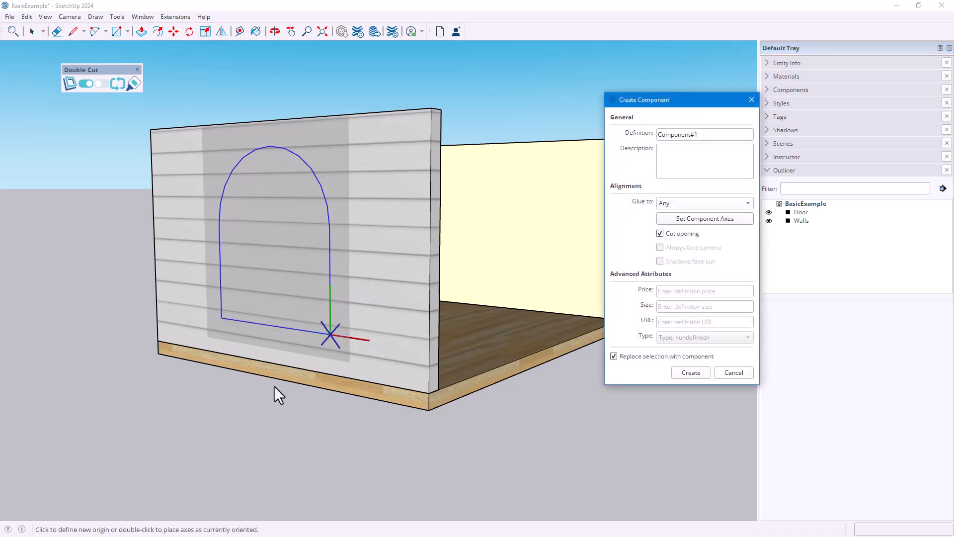
Step: Name the component definition Arch Cutter and create it
left_click_drag(716, 134, 619, 130)
type("Arch Cutter")
left_click(695, 373)
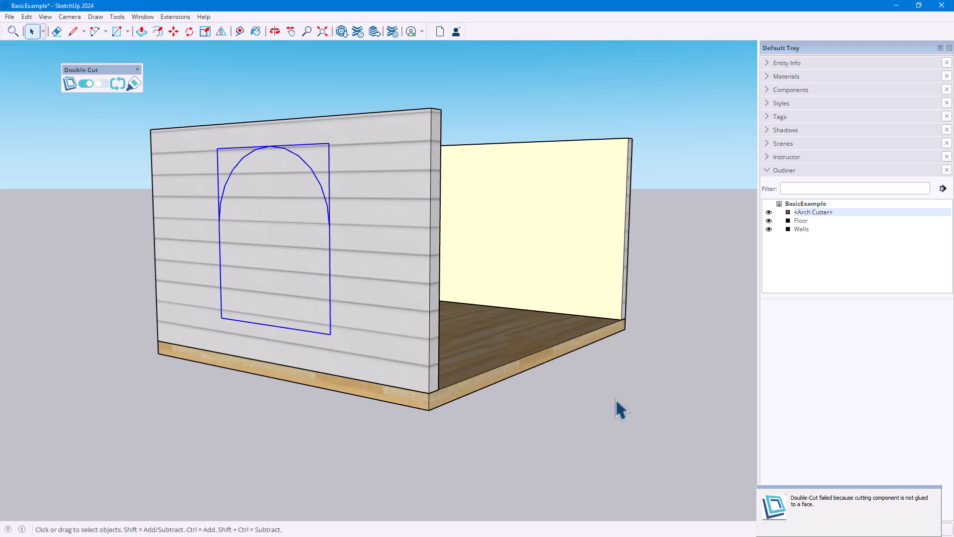
Step: Glue the Arch Cutter component to the Walls group using Double-Cut, and view the opening from inside
double_click(331, 338)
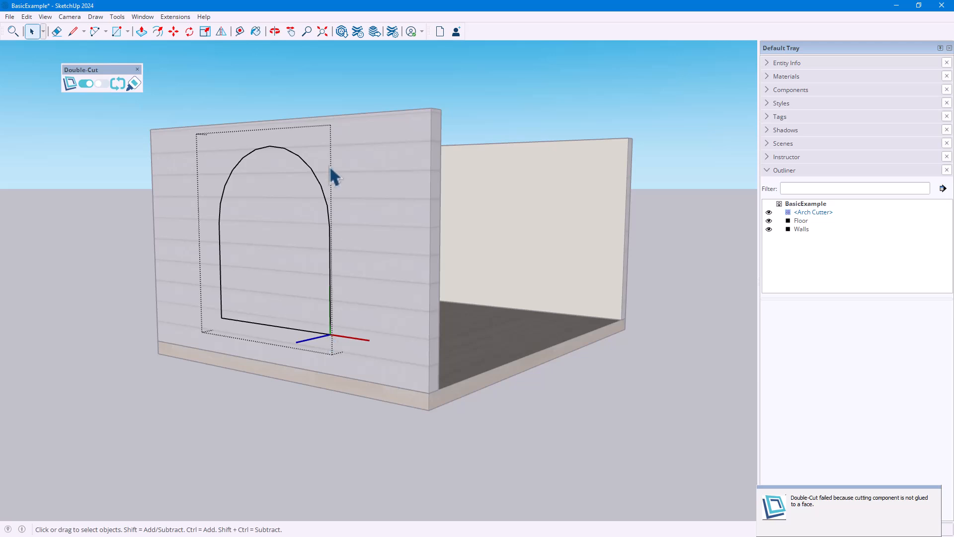
left_click(358, 101)
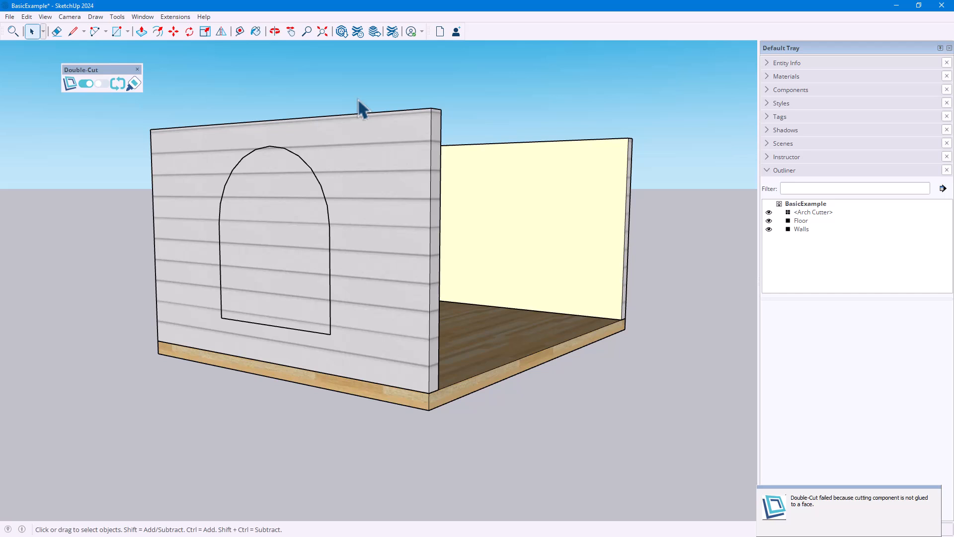
left_click(220, 210)
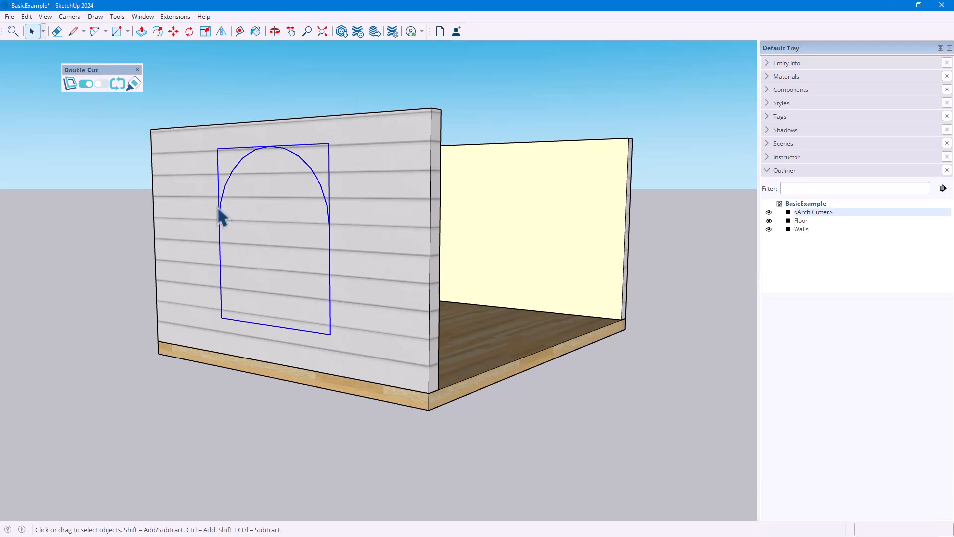
left_click(195, 189, "shift")
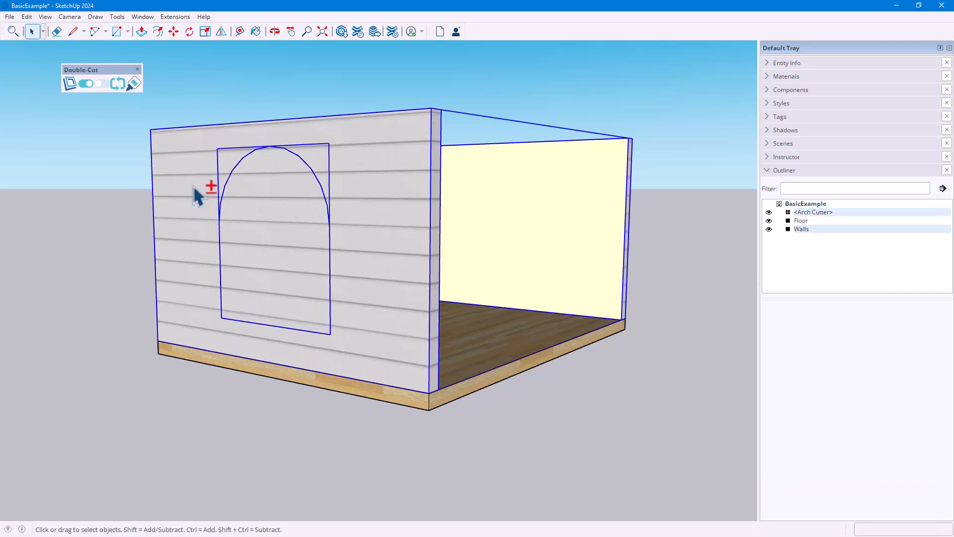
left_click(133, 83)
middle_click_drag(603, 216, 156, 237)
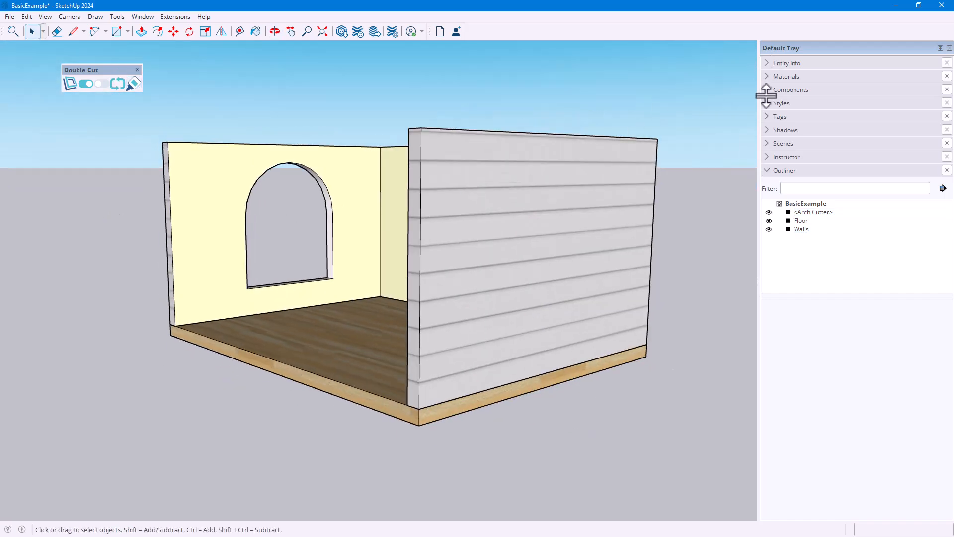
Step: Place two more Arch Cutter instances, one on the opposite side wall and one on the outer back wall
left_click(766, 91)
left_click(784, 198)
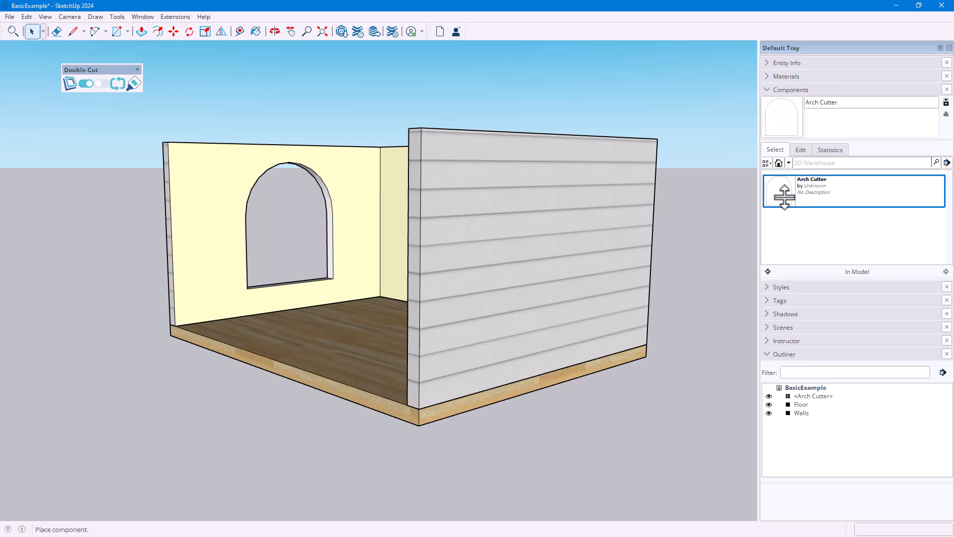
left_click(594, 327)
middle_click_drag(594, 327, 314, 311)
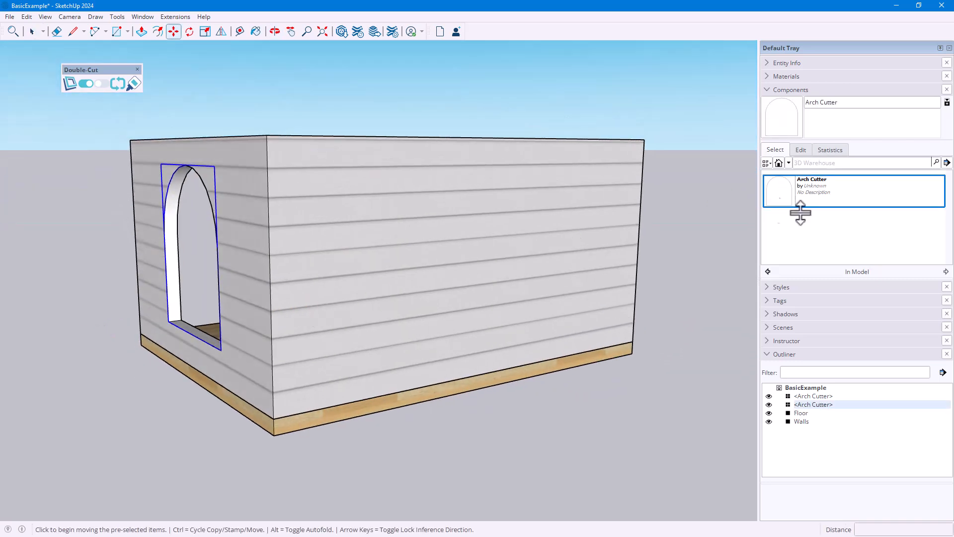
left_click(776, 191)
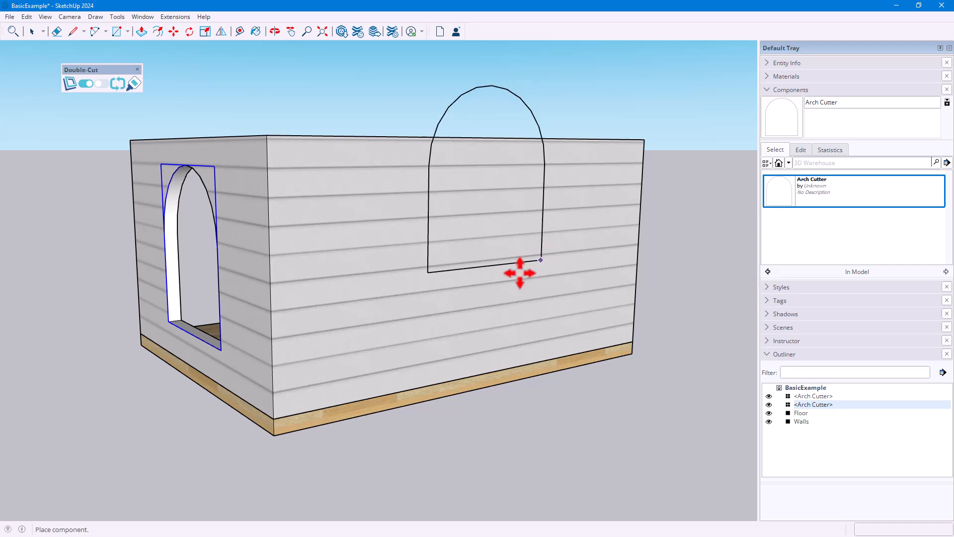
left_click(532, 331)
key("space")
left_click(580, 441)
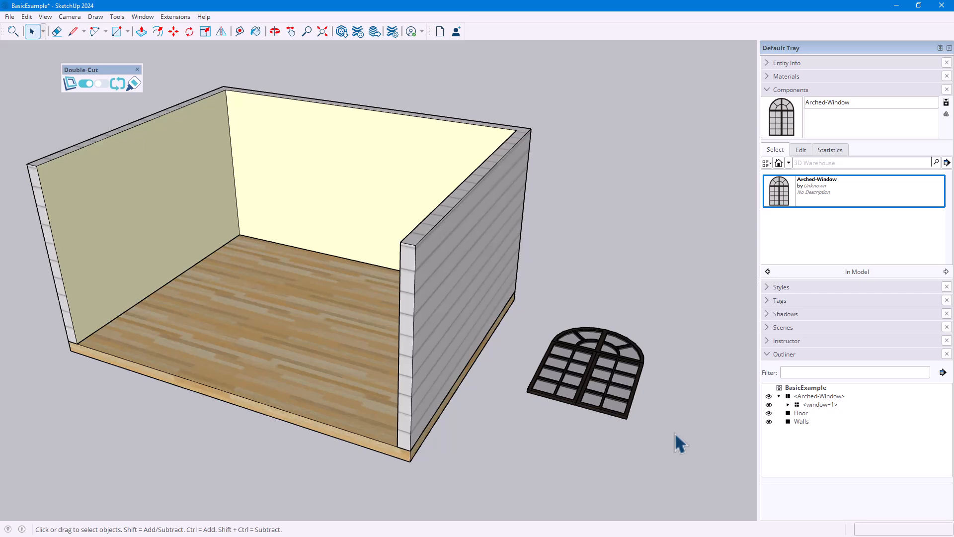
Step: Check the Arched-Window component for loose cutting geometry by hiding its nested window inside it, and unhide the window again
scroll(680, 442, "up", 6)
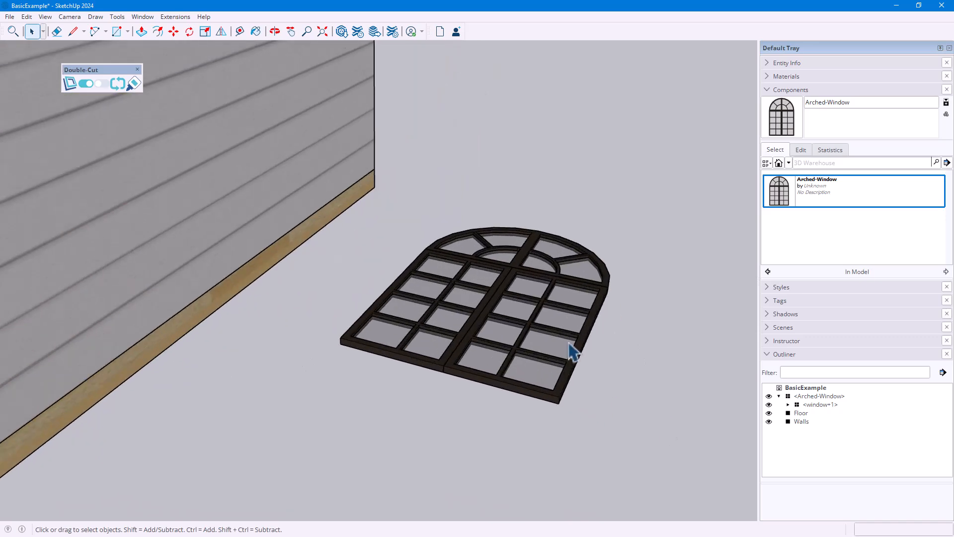
right_click(547, 306)
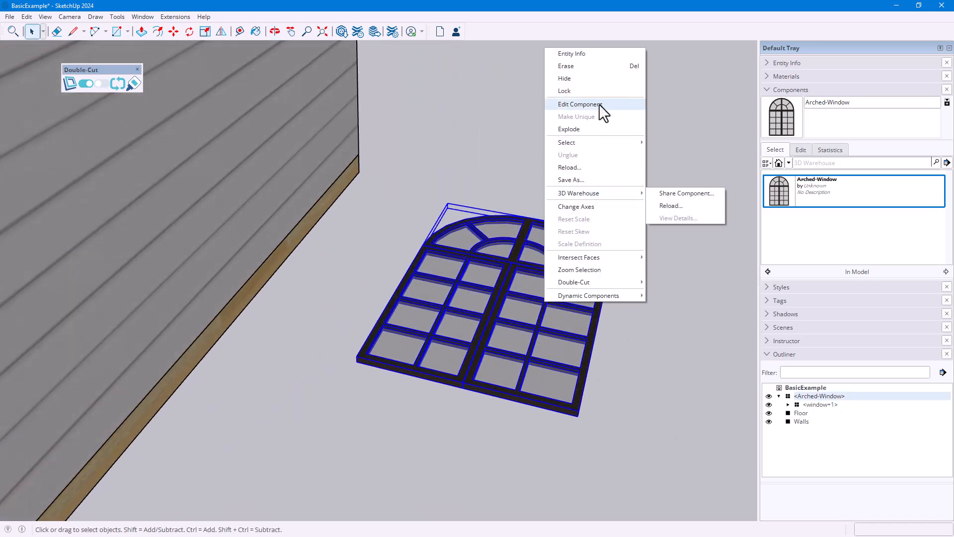
left_click(598, 103)
right_click(564, 287)
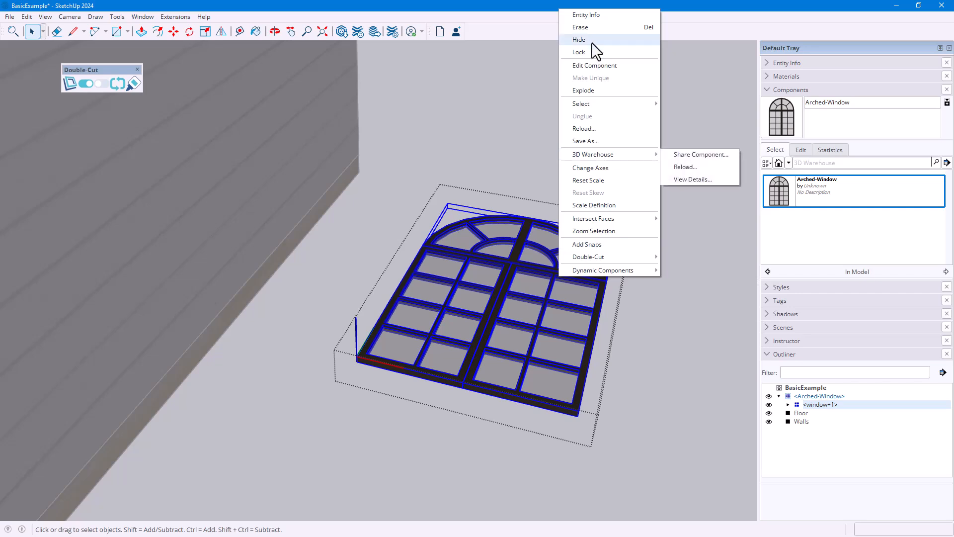
left_click(592, 43)
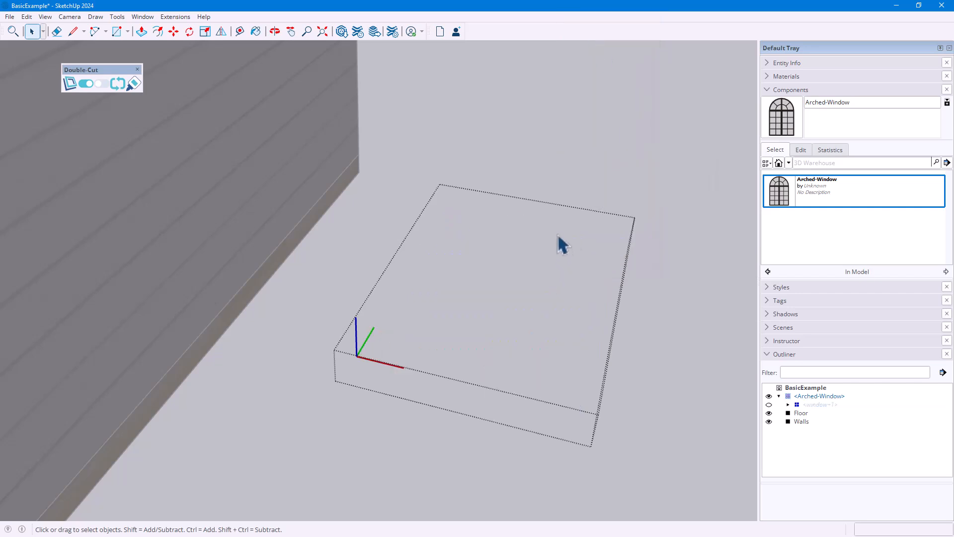
right_click(818, 404)
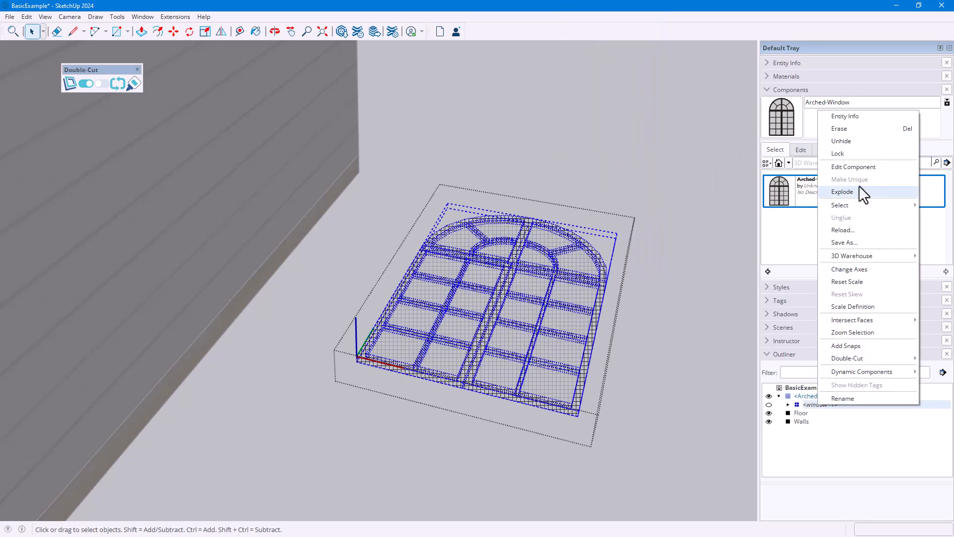
left_click(845, 140)
left_click(663, 216)
Step: Place an instance of the Arched-Window component on the outer side wall
middle_click_drag(667, 267, 571, 249)
left_click(779, 192)
left_click(419, 269)
left_click(444, 362)
middle_click_drag(453, 356, 576, 355)
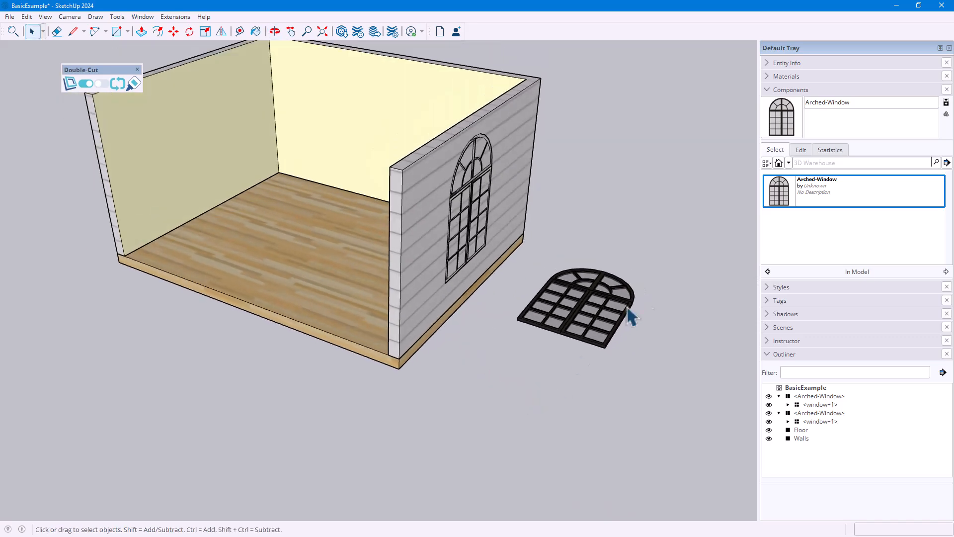
Step: Open the Arched-Window on the ground for editing and trace its straight sides and bottom edge with the Line tool
scroll(665, 287, "up", 4)
middle_click_drag(481, 321, 559, 346)
scroll(559, 347, "up", 2)
right_click(533, 311)
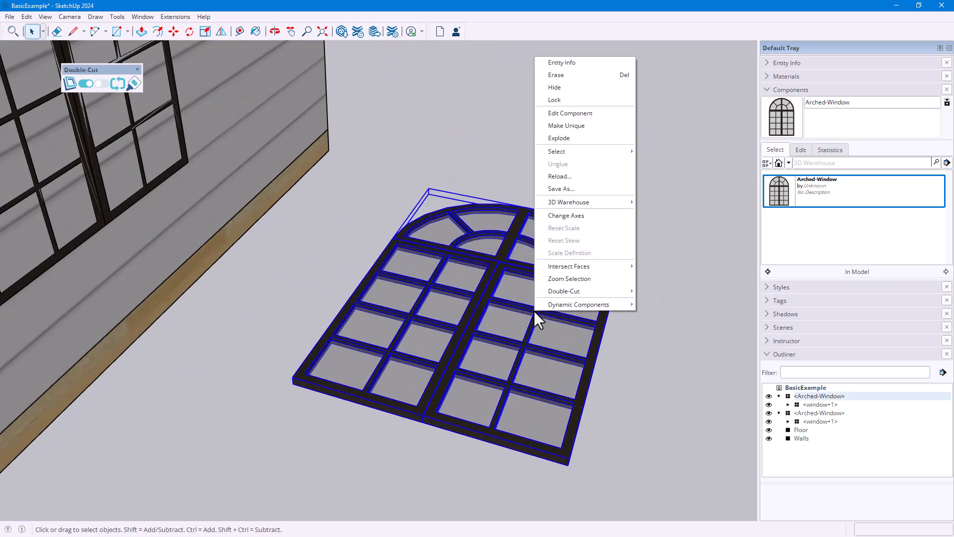
left_click(586, 115)
key("l")
left_click(394, 239)
left_click(292, 378)
left_click(570, 458)
left_click(615, 286)
Step: Complete the cutting outline with an arc over the window's curved top, erase the face it encloses, and close the component
key("a")
left_click(615, 287)
left_click(394, 239)
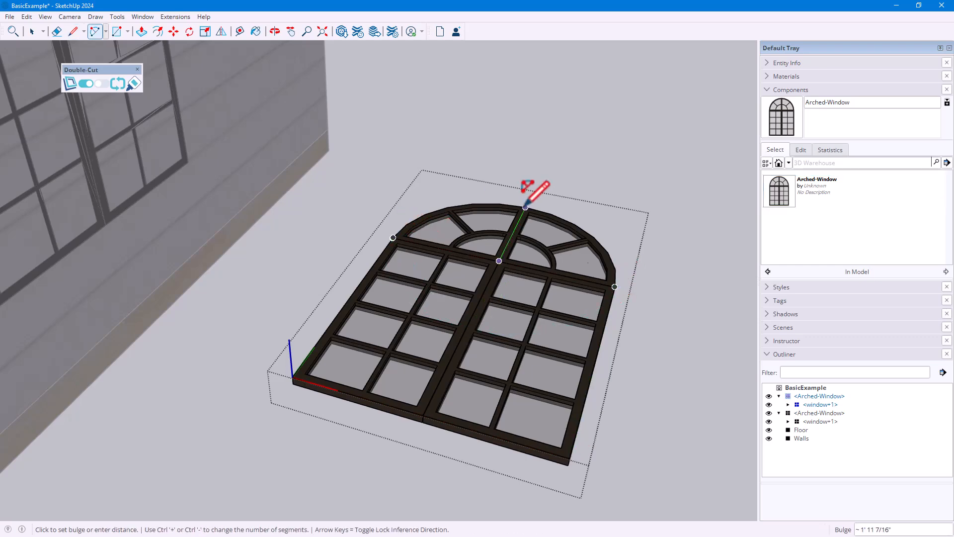
left_click(525, 207)
right_click(531, 255)
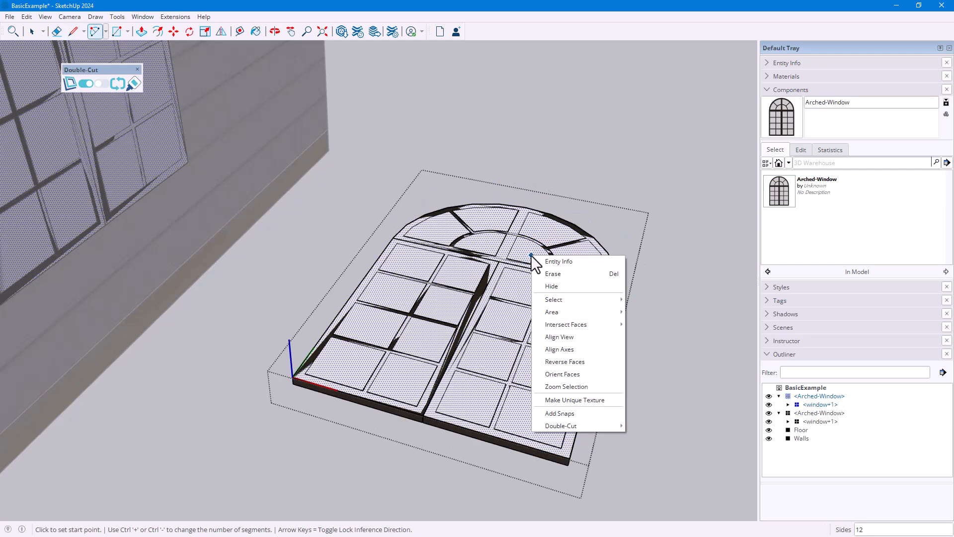
left_click(551, 275)
right_click(606, 173)
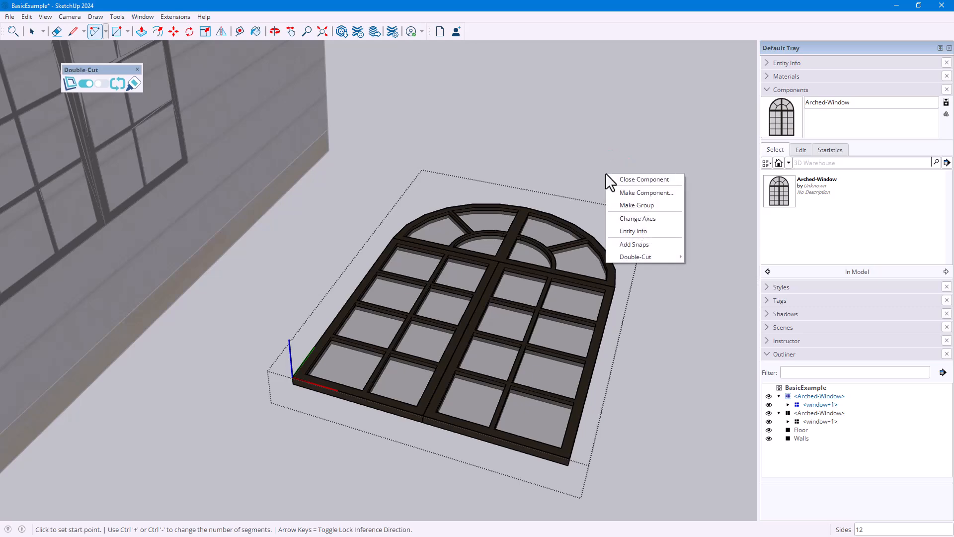
left_click(622, 178)
Step: Refresh the cut of the Arched-Window on the outer side wall and delete the Arched-Window lying on the ground
middle_click_drag(650, 247, 427, 317)
scroll(428, 305, "down", 3)
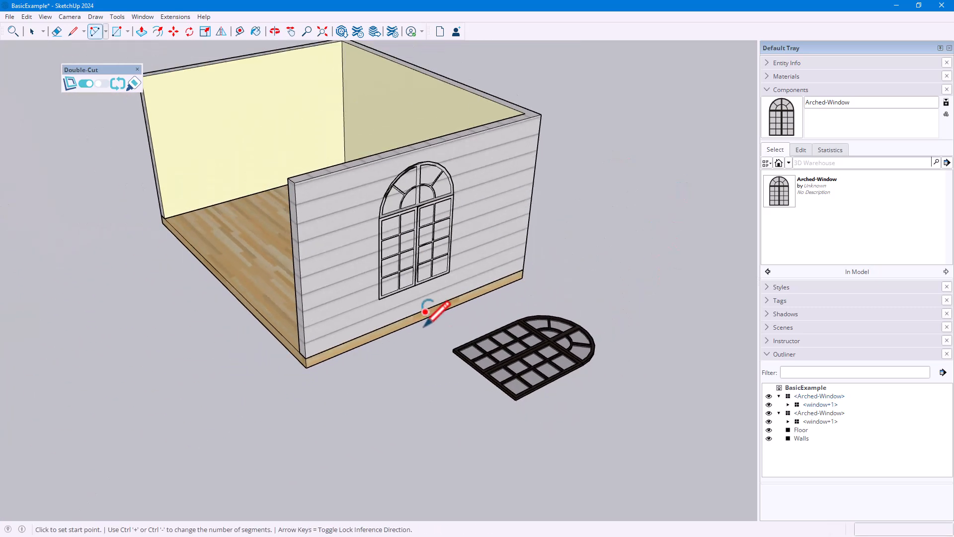
key("space")
left_click(391, 204)
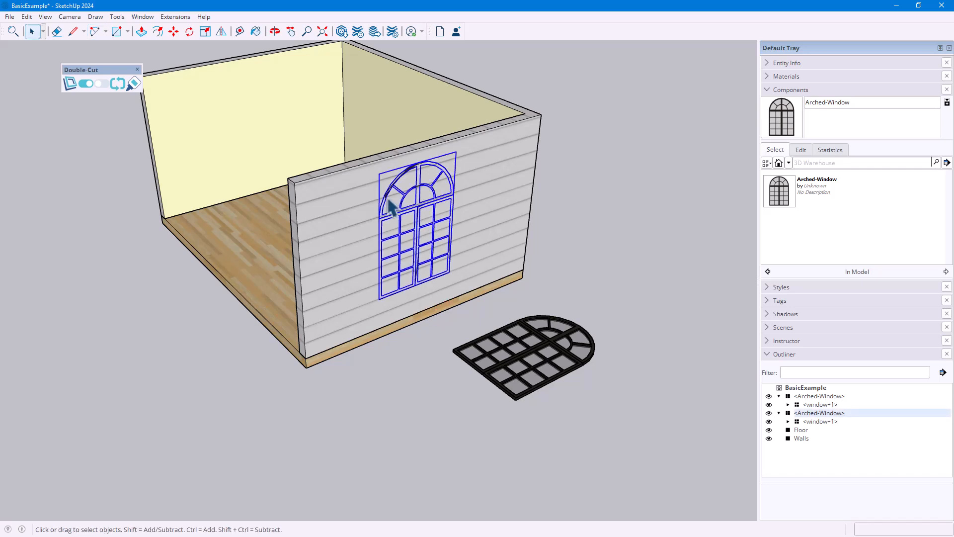
left_click(119, 91)
left_click(367, 409)
middle_click_drag(367, 409, 427, 409)
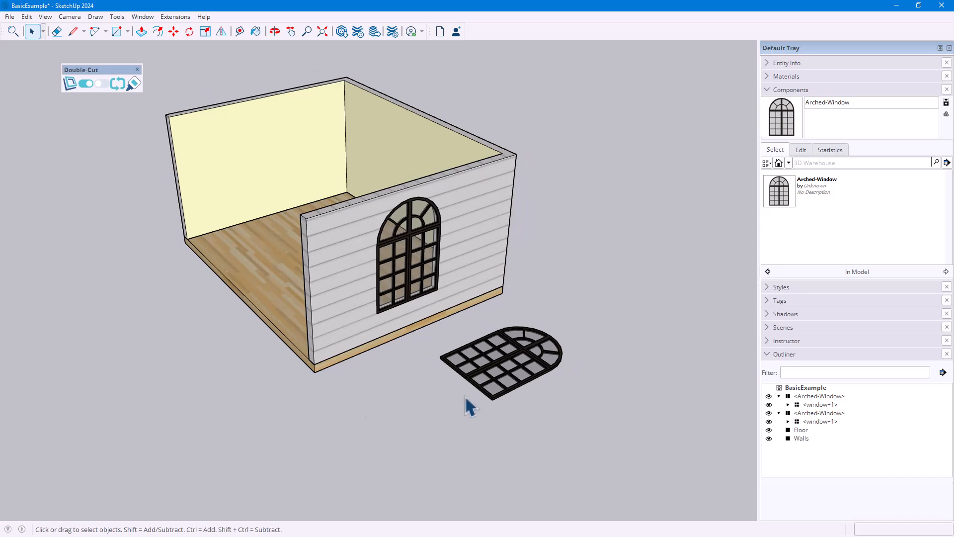
left_click(510, 376)
key("Delete")
Step: Place an Arched-Window on the outer back wall and copy it farther along the same wall
middle_click_drag(620, 390, 362, 298)
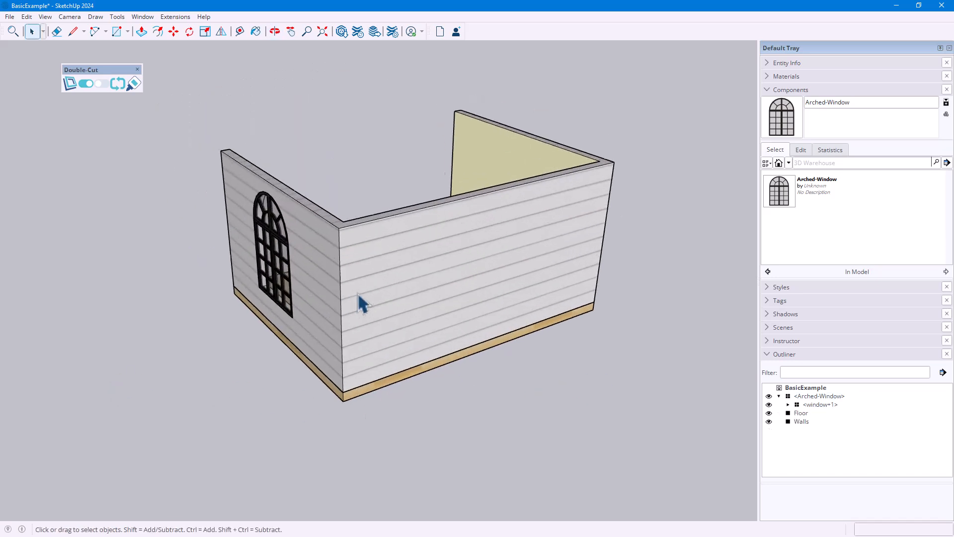
left_click(779, 193)
left_click(381, 349)
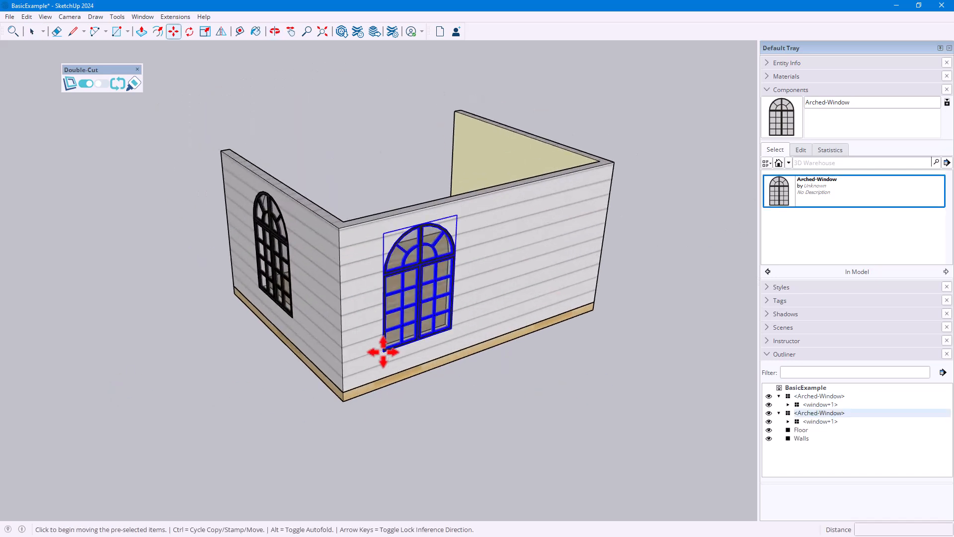
left_click(420, 347, "ctrl")
left_click(546, 308)
key("space")
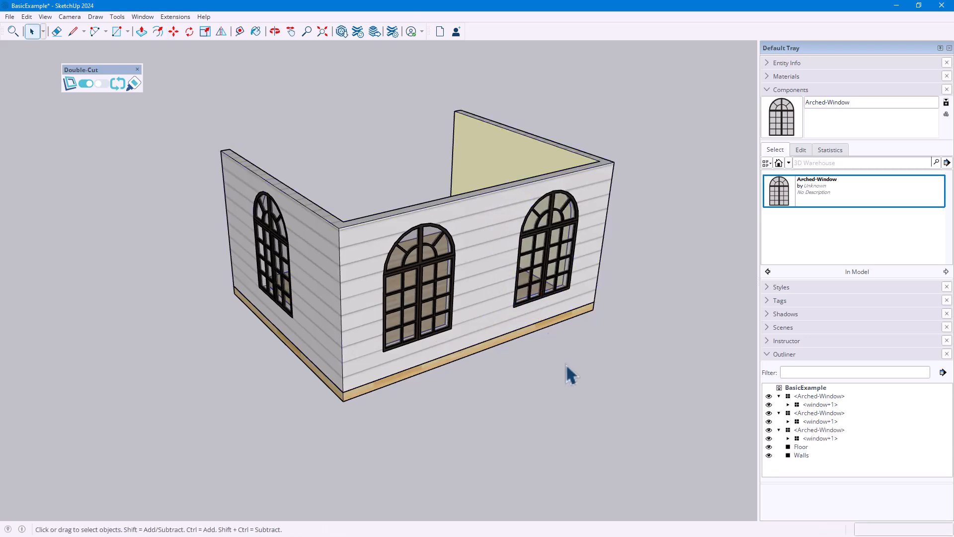
Step: Import the Painting model and place it on the inner face of the blank side wall
middle_click_drag(251, 311, 408, 313)
scroll(104, 216, "up", 2)
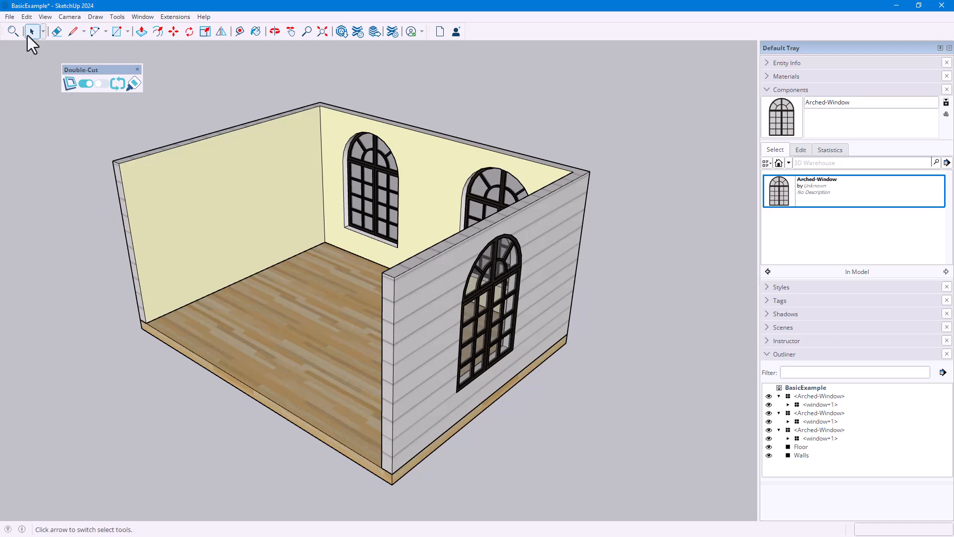
left_click(10, 16)
left_click(55, 166)
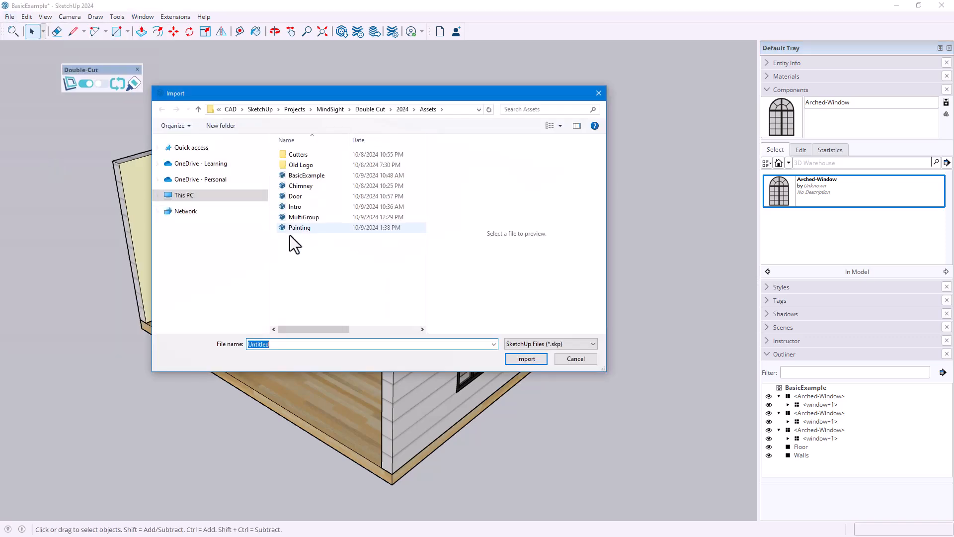
left_click(299, 227)
left_click(525, 358)
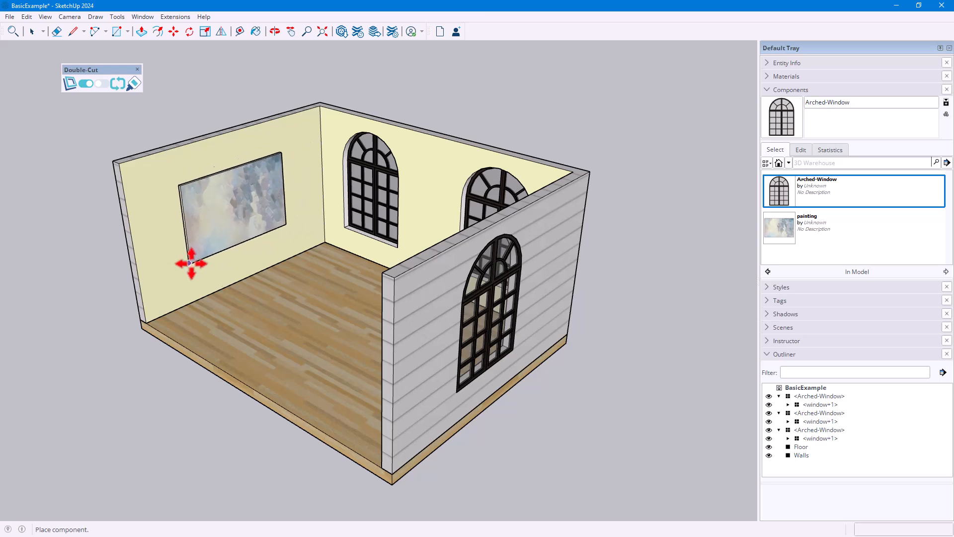
left_click(190, 262)
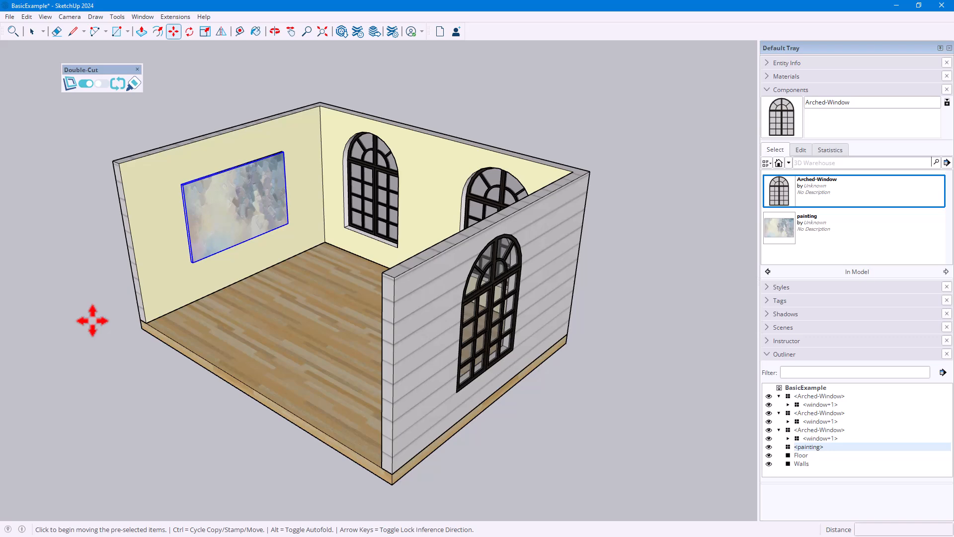
Step: Disable Double-Cut for the selected painting and view its wall from outside and inside
middle_click_drag(92, 321, 604, 273)
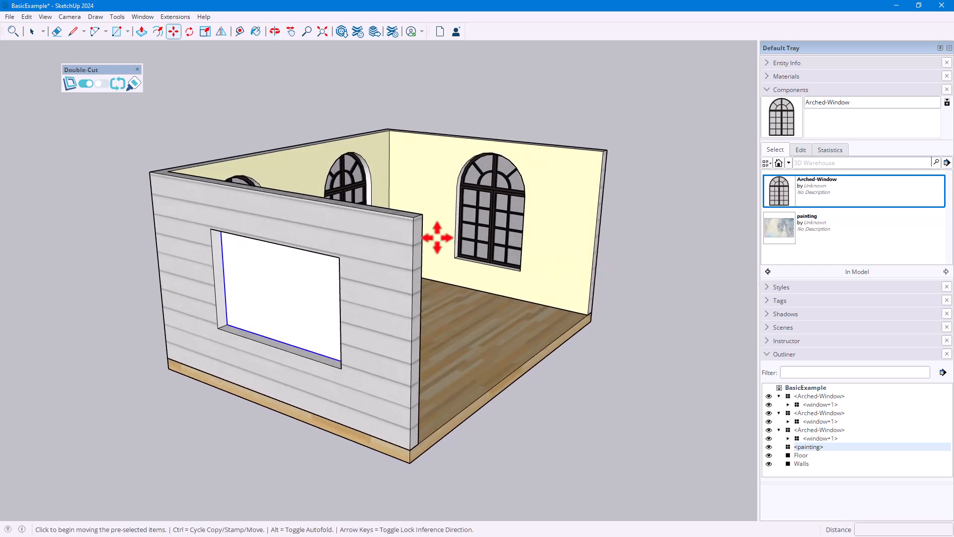
left_click(103, 93)
mouse_move(547, 209)
middle_mouse_down()
mouse_move(437, 219)
mouse_move(153, 206)
middle_mouse_up()
key("space")
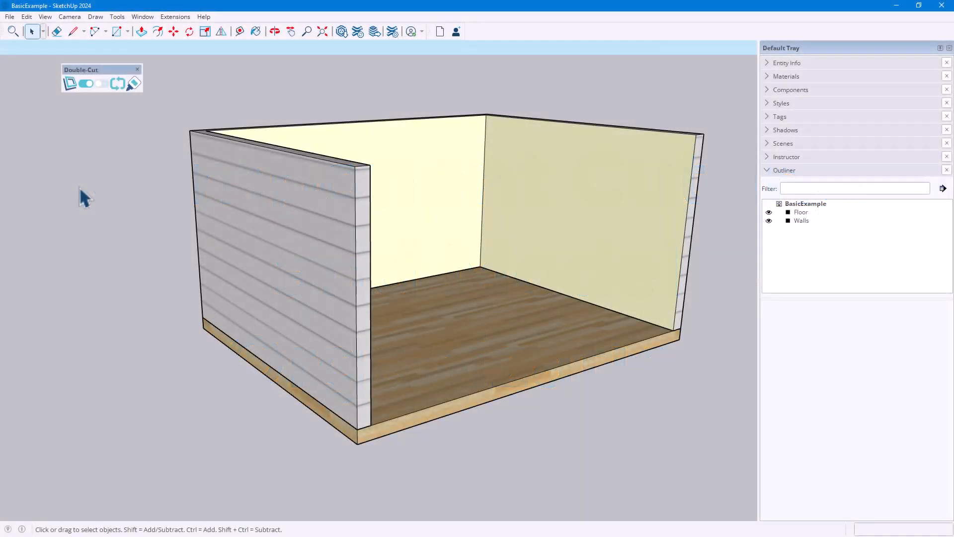
Step: Place a Double-Cut Simple Cutter on the outer side wall of the grouped Walls
left_click(70, 84)
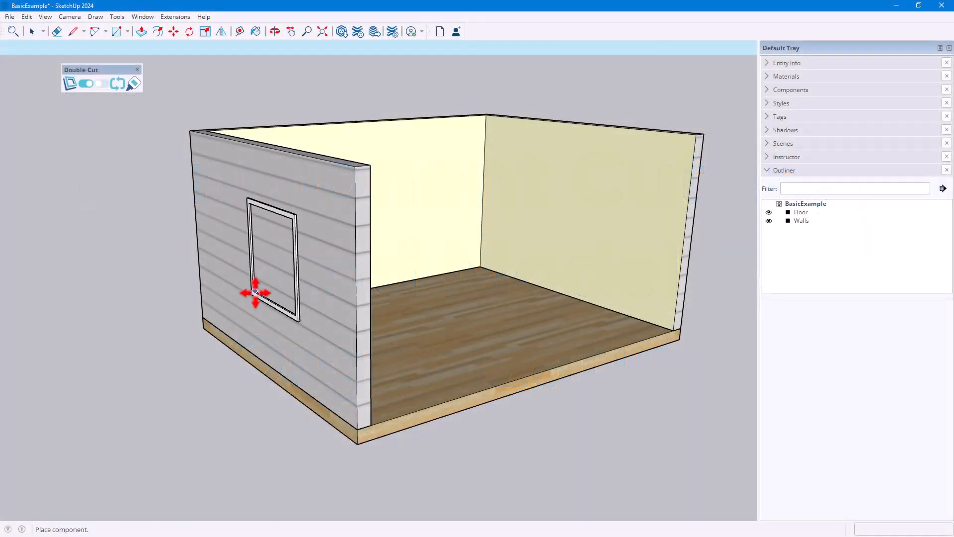
left_click(253, 292)
key("space")
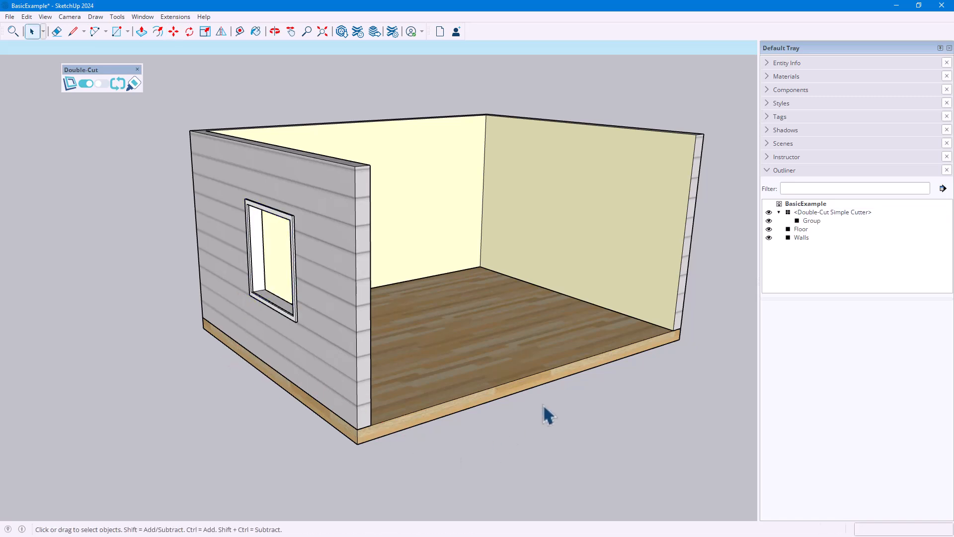
Step: Explode the Walls group and place another Double-Cut Simple Cutter on an inner wall face
mouse_move(532, 239)
middle_mouse_down()
mouse_move(204, 207)
mouse_move(515, 239)
middle_mouse_up()
right_click(517, 225)
left_click(559, 293)
left_click(665, 219)
middle_click_drag(483, 176, 456, 162)
left_click(70, 84)
left_click(532, 294)
key("space")
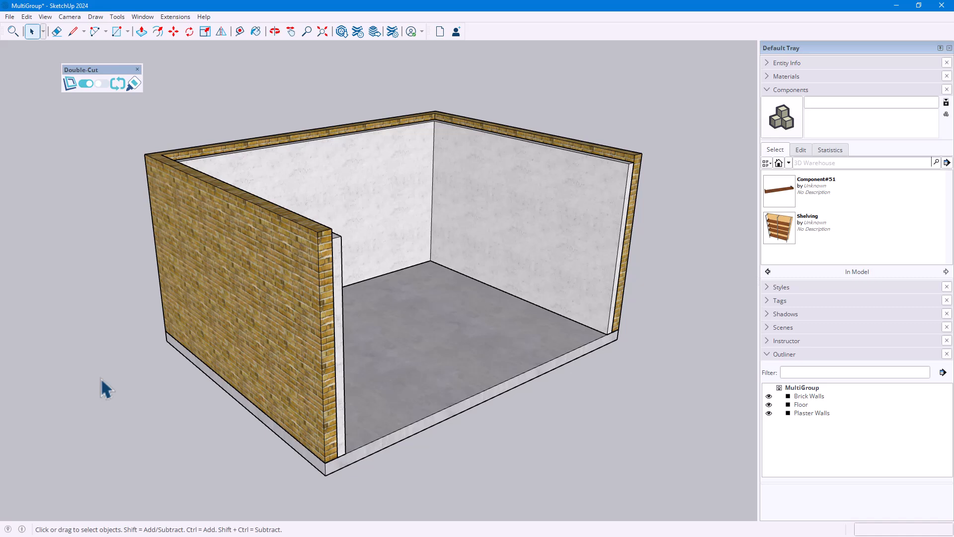
Step: Identify the brick and plaster wall groups by selecting each, and place a simple cutter on the outer brick side wall
left_click(306, 266)
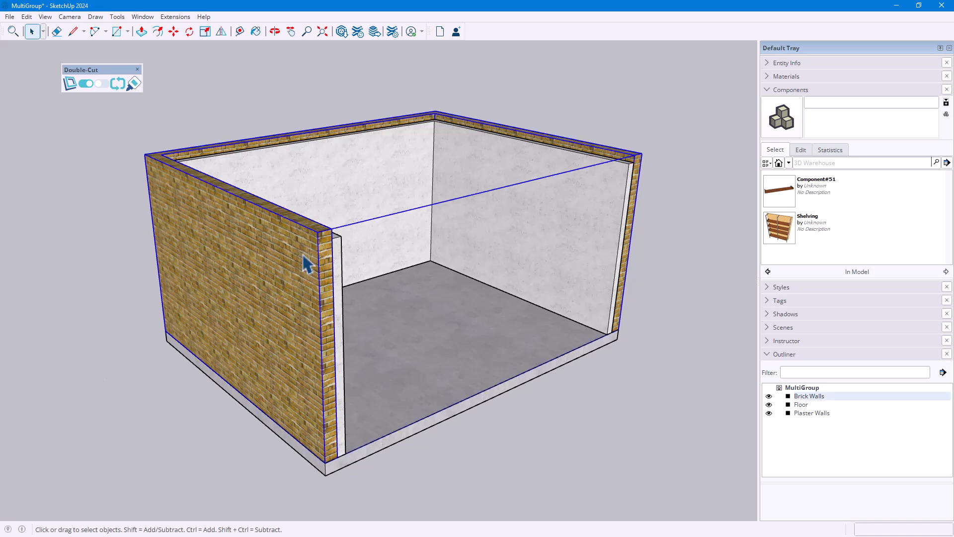
left_click(339, 263)
left_click(125, 247)
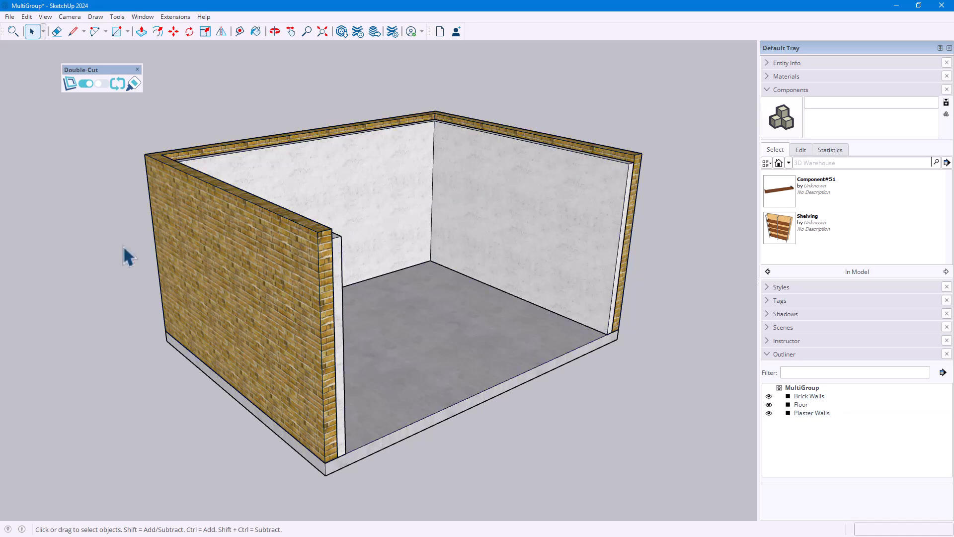
left_click(71, 84)
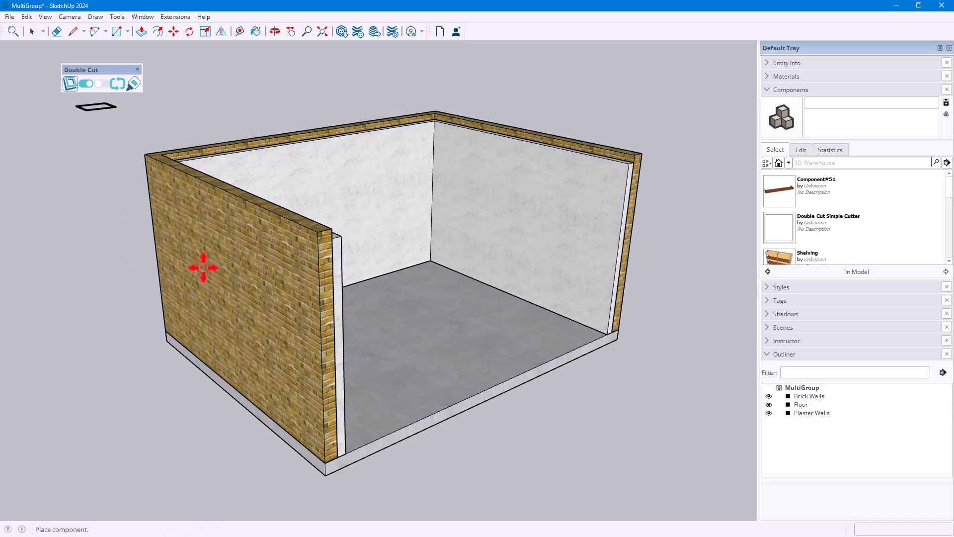
left_click(216, 316)
key("space")
left_click(186, 438)
Step: Combine the Brick Walls and Plaster Walls groups into one parent group
middle_click_drag(473, 347, 494, 184)
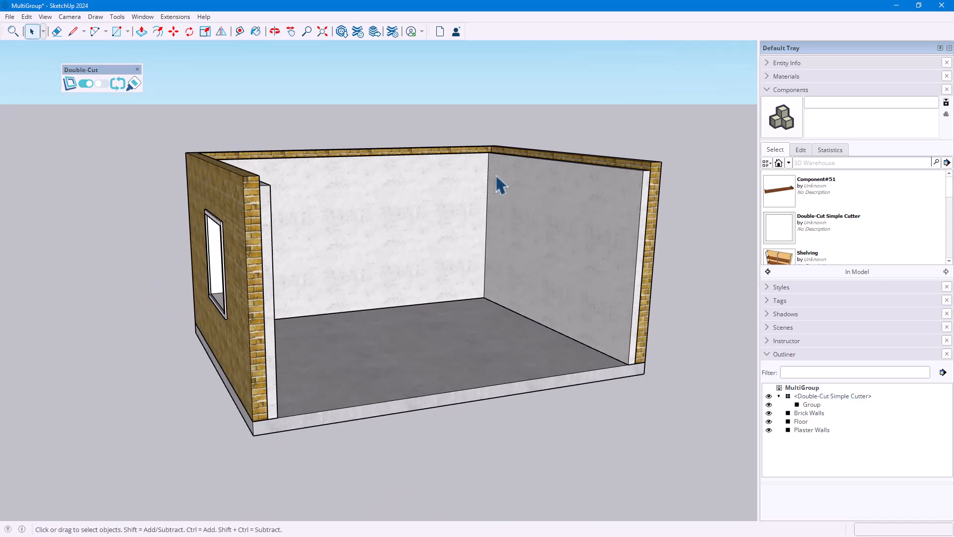
left_click(538, 166)
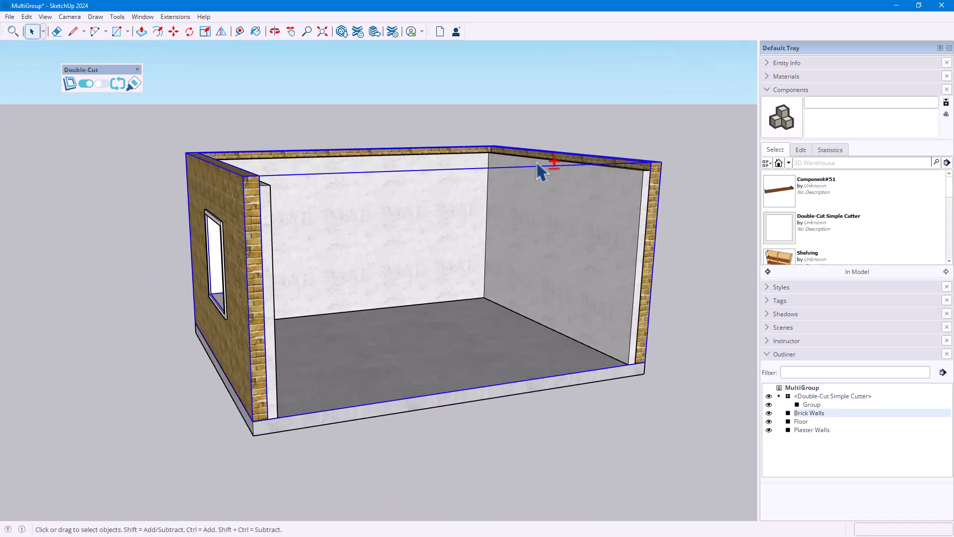
right_click(500, 170)
left_click(562, 269)
Step: Place a simple cutter on the outer brick wall of the combined group and view the opening from inside
middle_click_drag(575, 234, 112, 159)
left_click(70, 83)
left_click(472, 339)
middle_click_drag(355, 401, 691, 367)
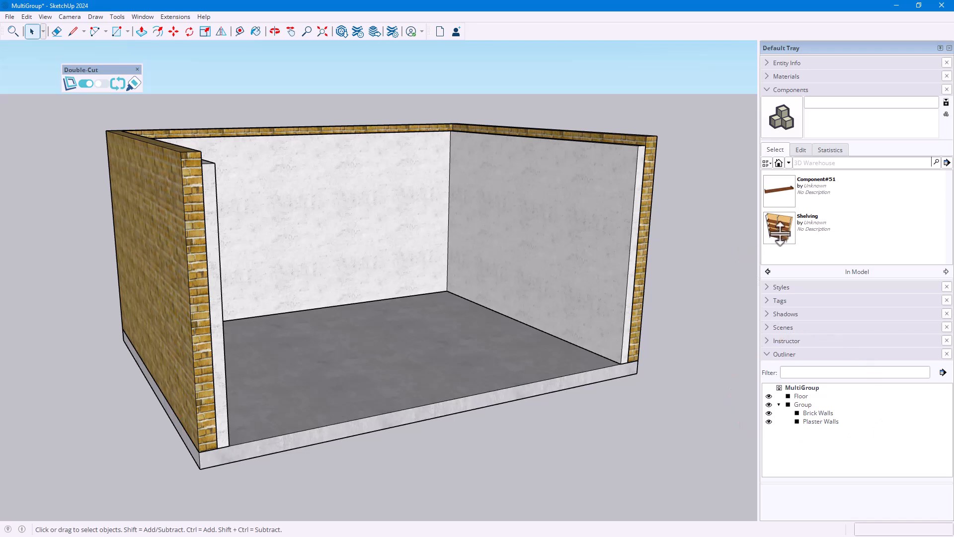
Step: Place the Shelving component on the floor against the inner plaster side wall
left_click(779, 229)
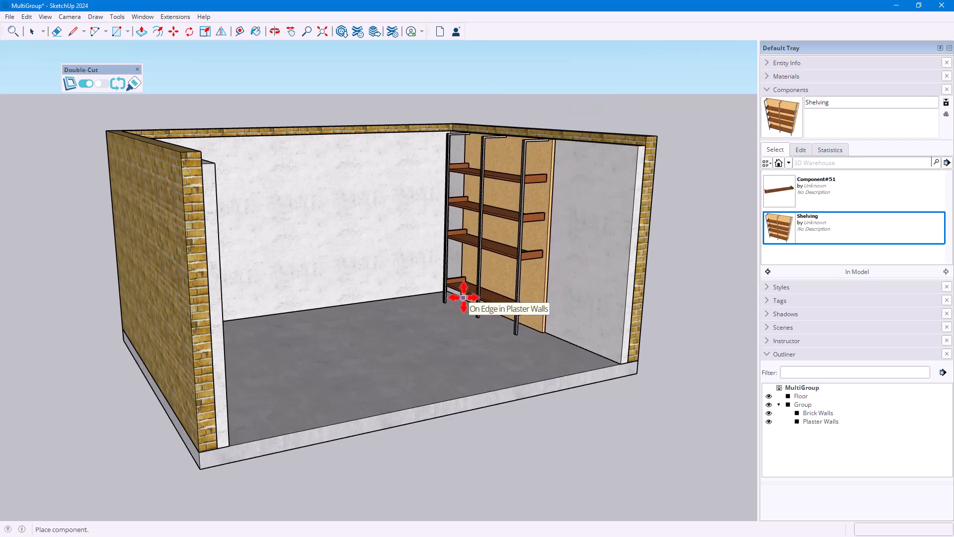
left_click(468, 310)
key("space")
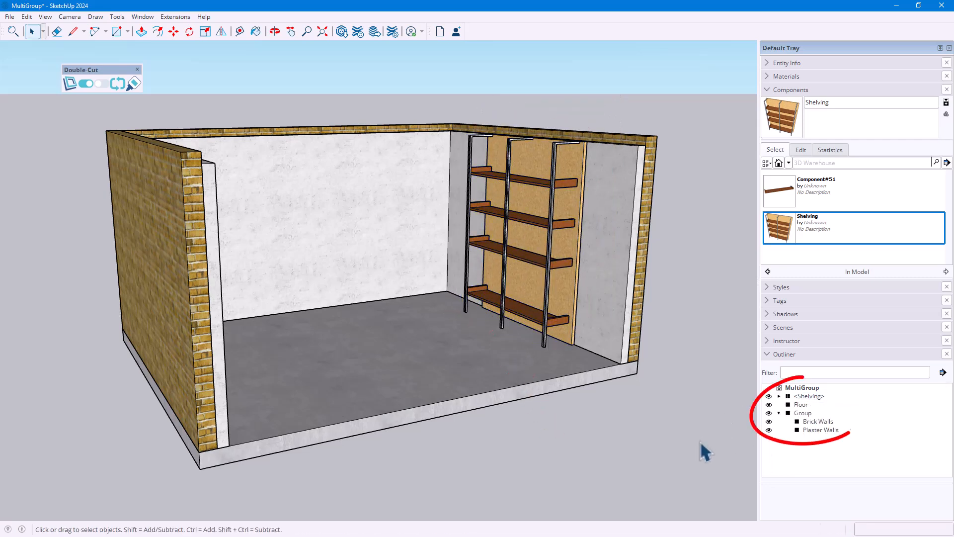
Step: Place a simple cutter on the outer brick wall behind the shelving and move it along the wall toward the open front
left_click(73, 82)
middle_click_drag(630, 209, 278, 219)
left_click(493, 275)
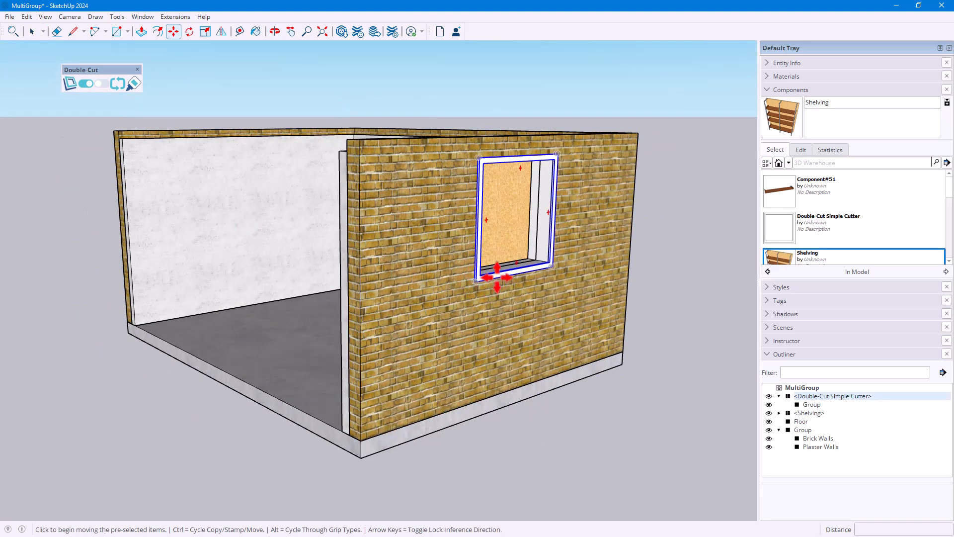
left_click(494, 274)
left_click(390, 312)
middle_click_drag(265, 301, 630, 268)
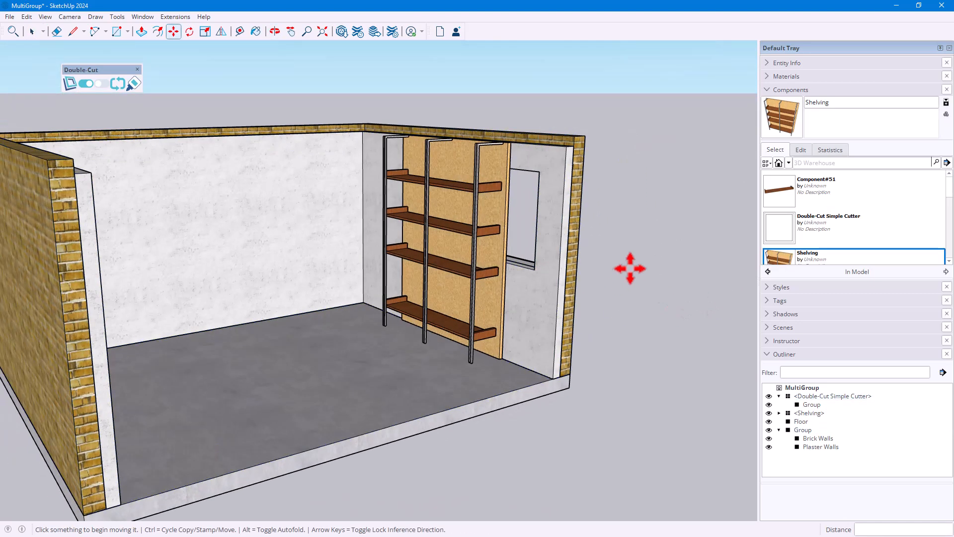
Step: Nest the Shelving inside the walls' parent group and place a simple cutter on the outer brick wall behind it
left_click_drag(810, 395, 818, 420)
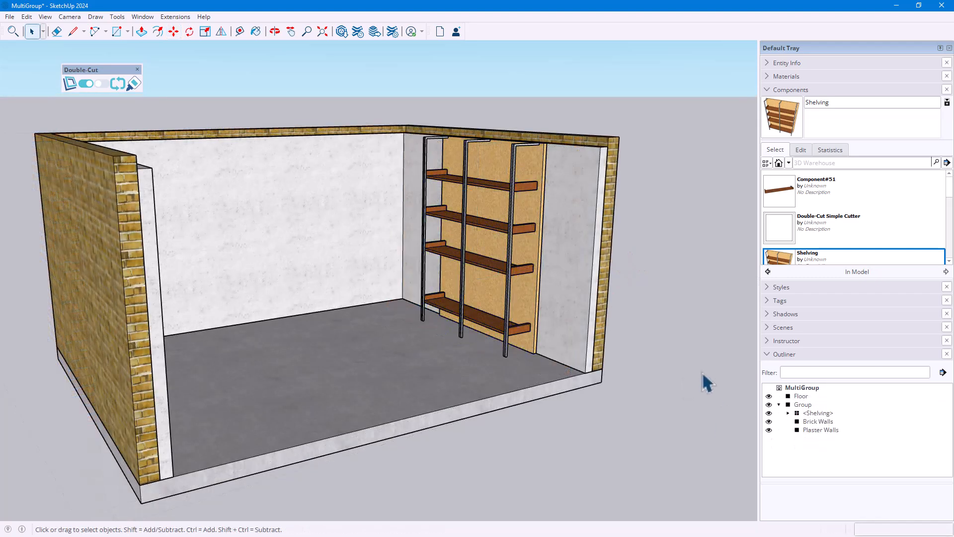
left_click(70, 83)
middle_click_drag(569, 196, 389, 309)
left_click(452, 318)
middle_click_drag(251, 293, 726, 324)
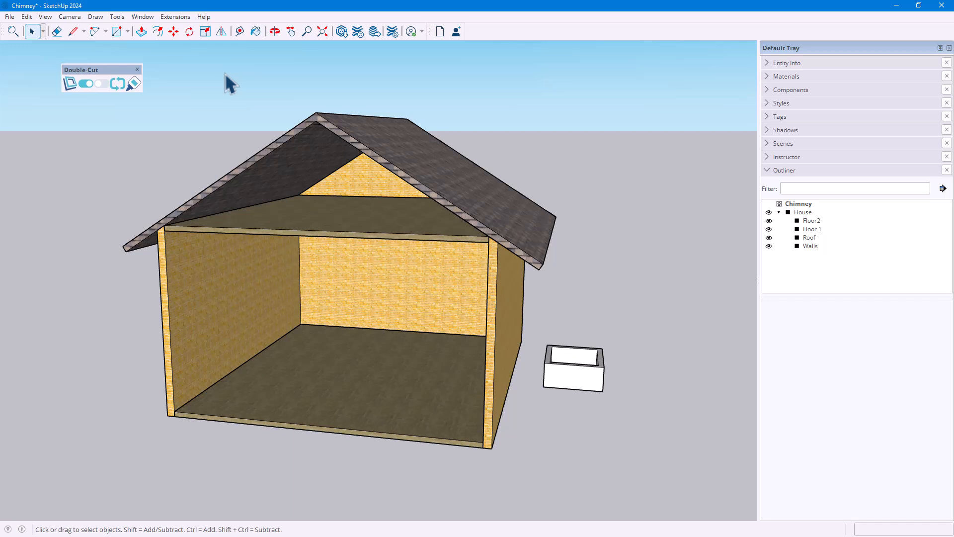
Step: Review Double-Cut's default maximum cut depth setting without changing it
left_click(178, 17)
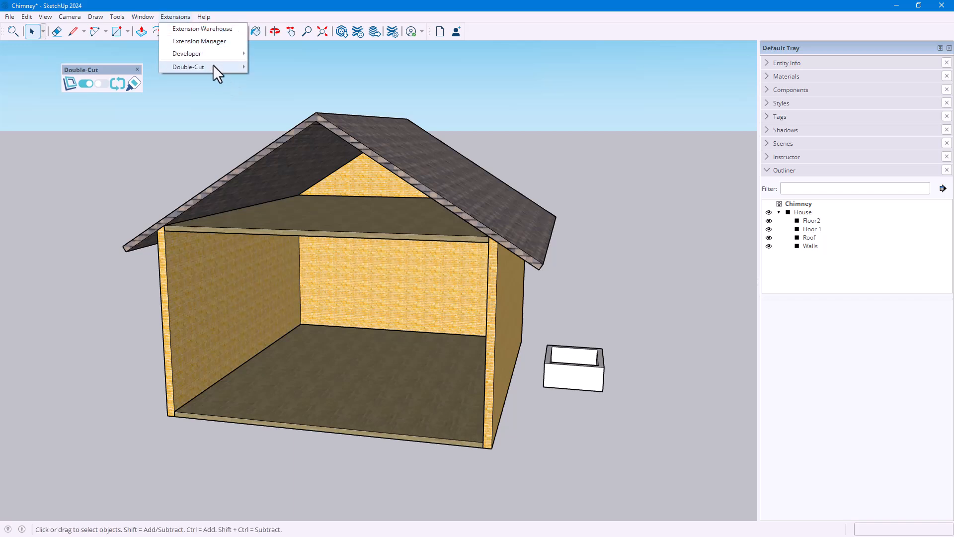
mouse_move(212, 67)
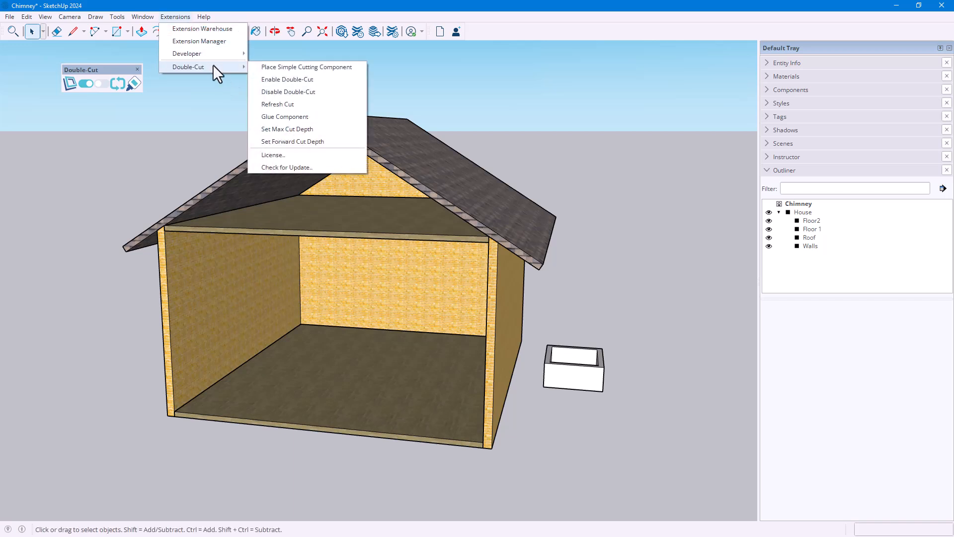
left_click(342, 129)
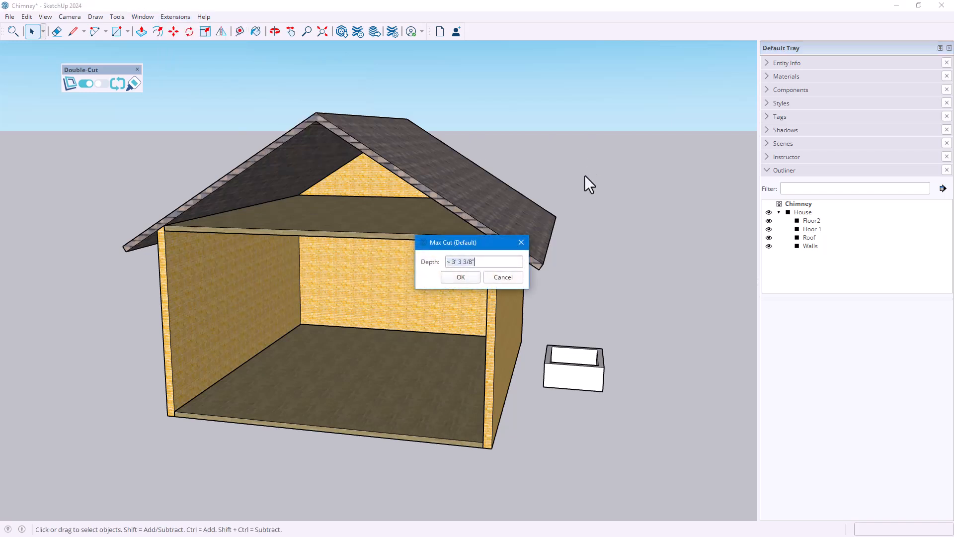
left_click(521, 242)
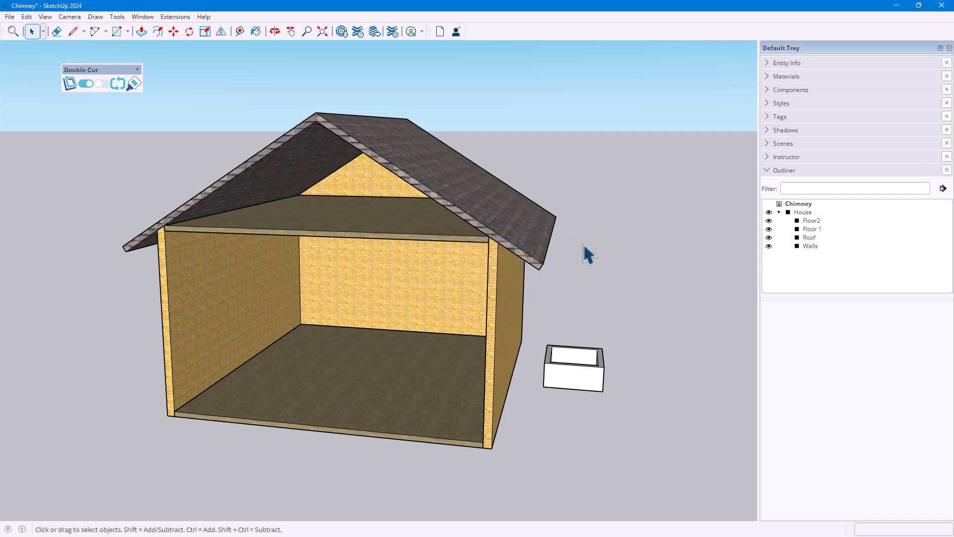
Step: Inspect the Floor2, Floor 1, Roof and Walls groups nested in House by selecting each in turn
left_click(811, 221)
left_click(813, 230)
left_click(813, 239)
left_click(811, 246)
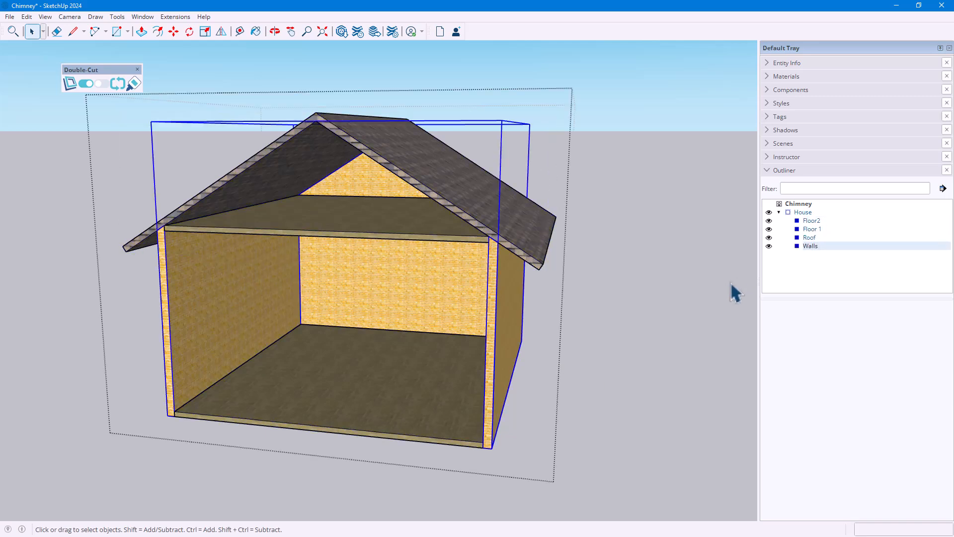
Step: Make the hollow block beside the house into a component named Chimney
left_click(715, 283)
scroll(646, 437, "up", 4)
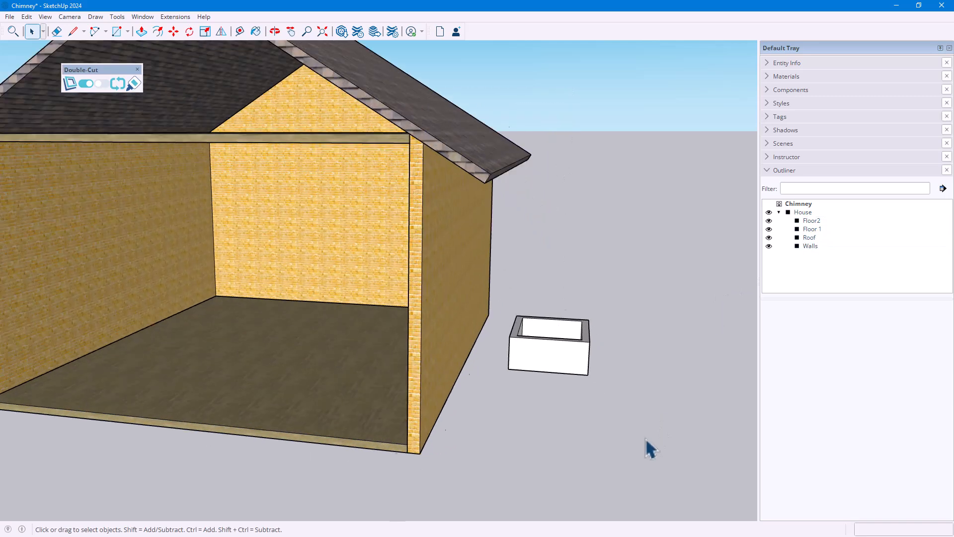
left_click_drag(407, 235, 649, 427)
right_click(538, 313)
left_click(607, 395)
type("Chimney")
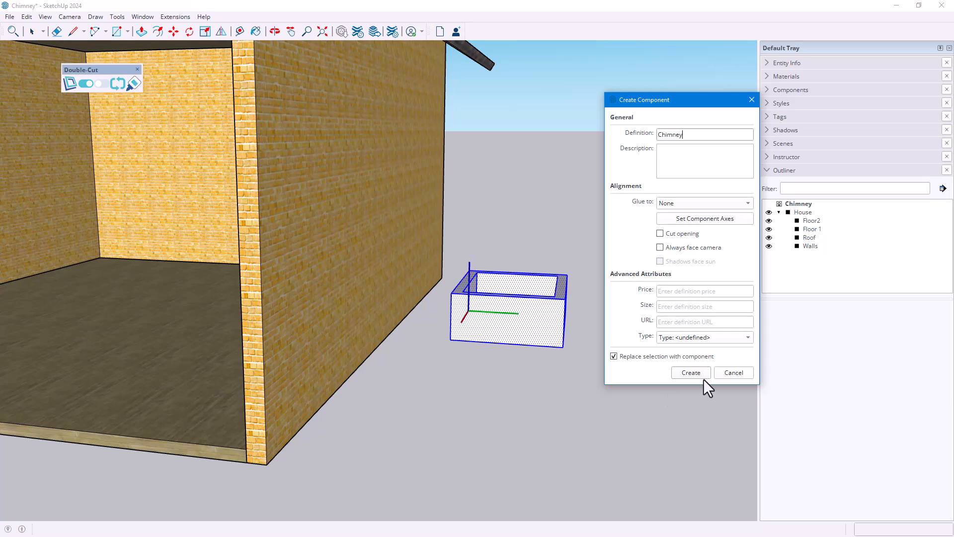
left_click(688, 373)
Step: Draw a rectangle corner to corner around the underside of the Chimney component and erase its face, leaving only the edges
middle_click_drag(467, 427, 469, 249)
key("r")
left_click(457, 298)
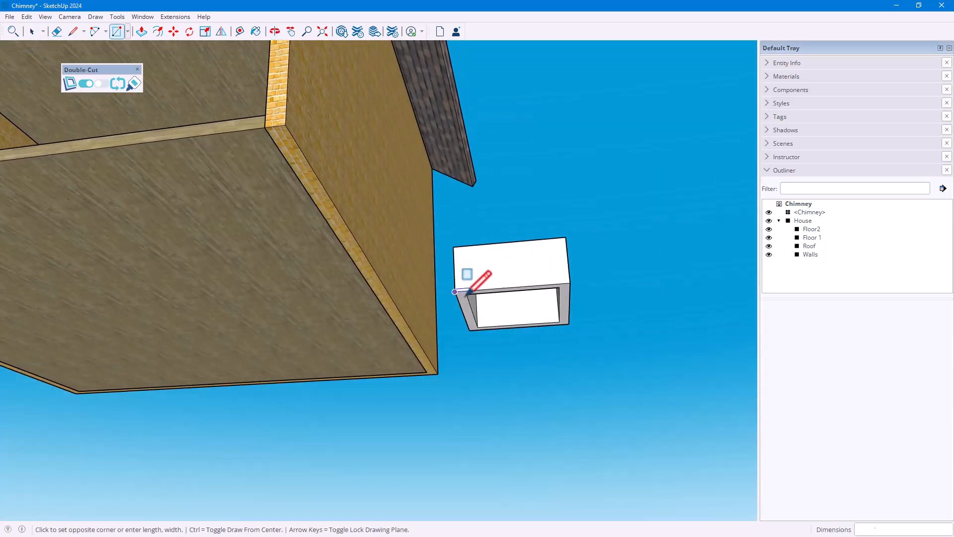
left_click(568, 322)
key("space")
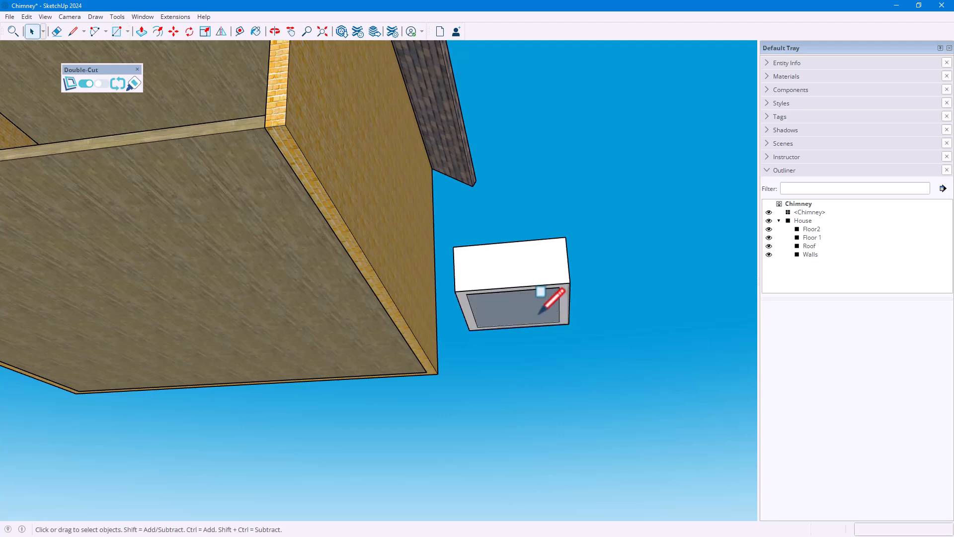
right_click(538, 314)
left_click(553, 333)
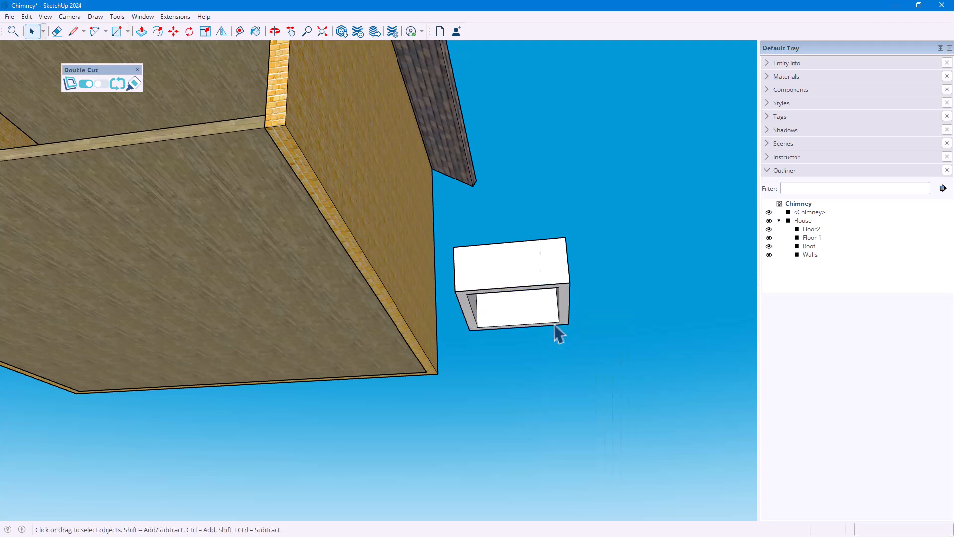
Step: Define a component named Chimney Cutter from the chimney and its rectangle, set to glue to Any with Cut opening enabled
mouse_move(487, 220)
middle_mouse_down()
mouse_move(482, 301)
mouse_move(589, 367)
mouse_move(418, 366)
mouse_move(488, 367)
mouse_move(490, 305)
middle_mouse_up()
left_click_drag(369, 186, 624, 401)
right_click(548, 285)
left_click(613, 380)
type("Chimney Cutter")
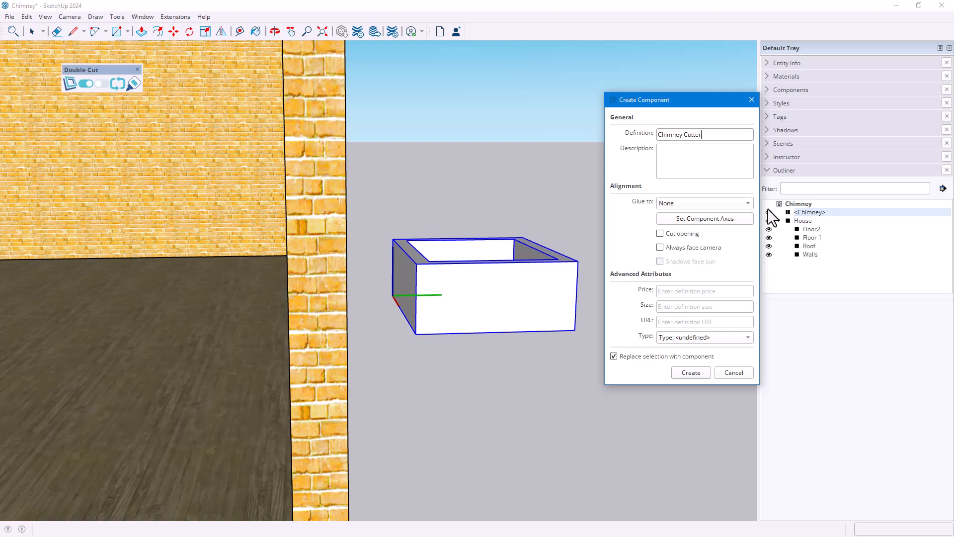
left_click(698, 203)
left_click(660, 219)
left_click(660, 233)
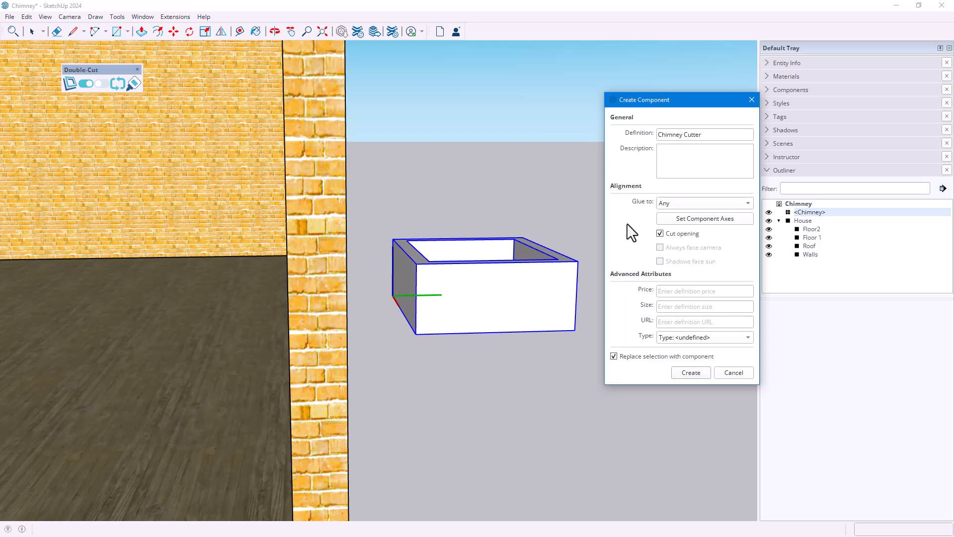
Step: Set the Chimney Cutter's axes at its lower back corner with the green axis pointing toward the house, and create the component
left_click(667, 222)
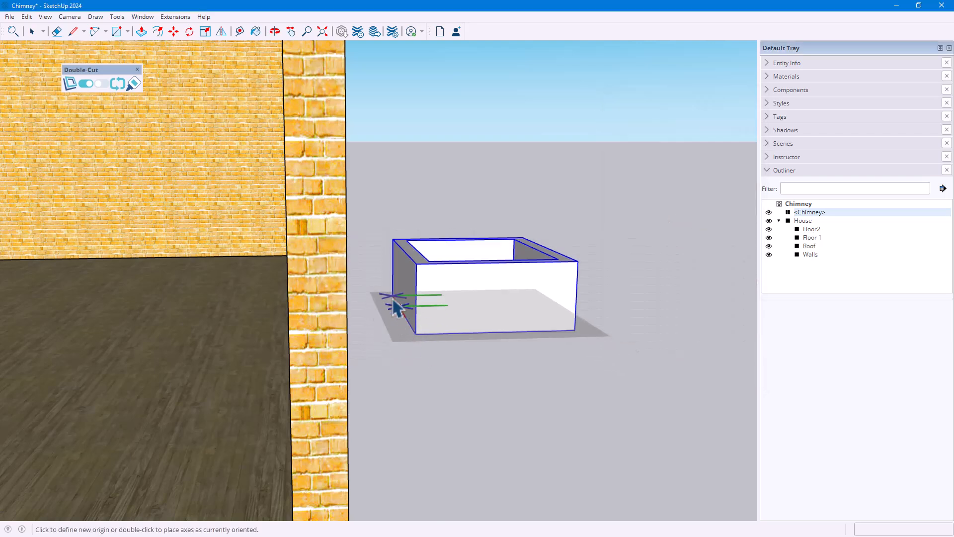
left_click(393, 296)
left_click(407, 318)
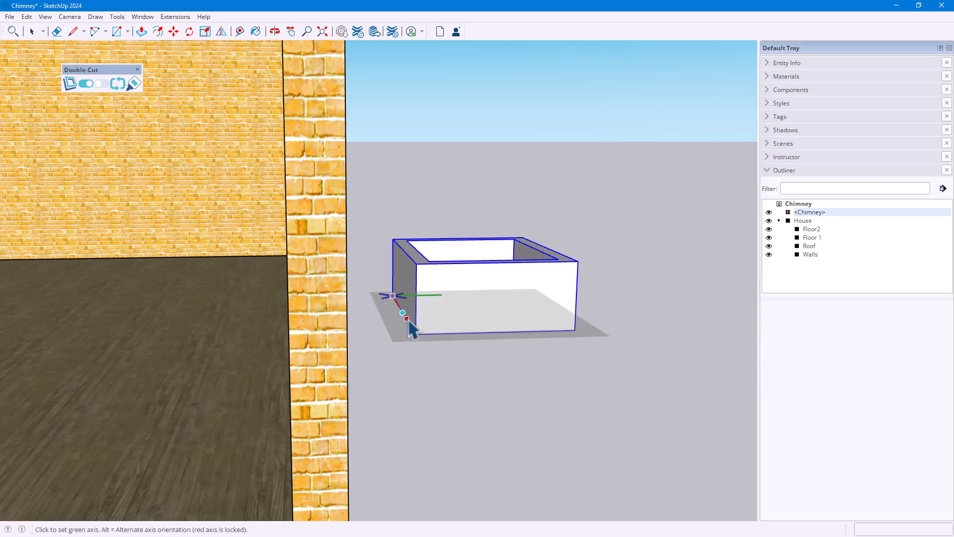
left_click(376, 301)
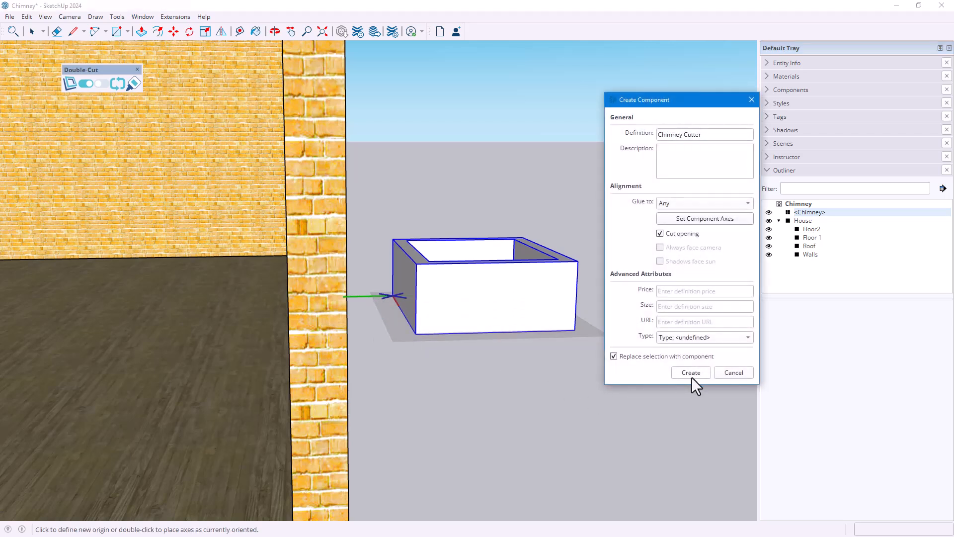
left_click(691, 373)
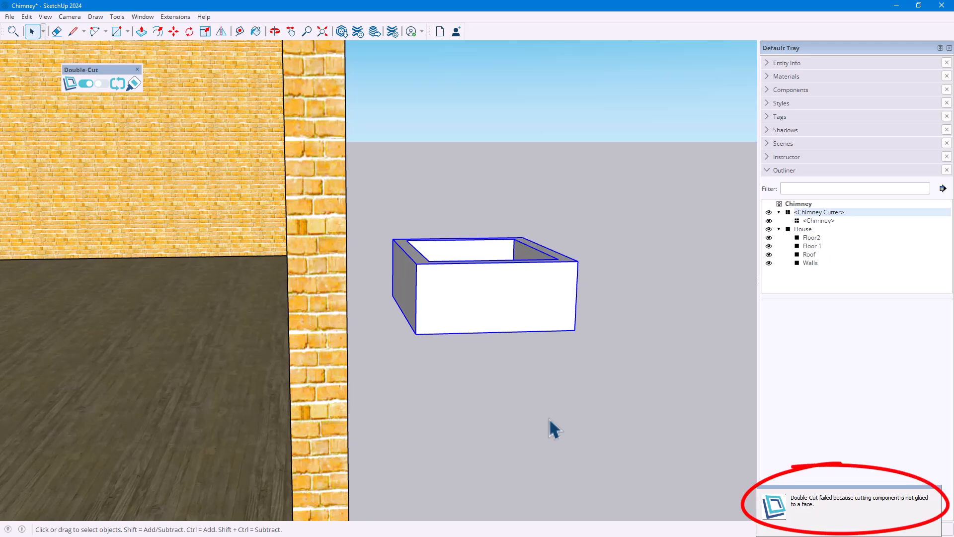
Step: Move the Chimney Cutter onto the underside of the ground floor so the chimney sits inside the house near the side wall
middle_click_drag(550, 418, 528, 267)
key("m")
left_click(571, 264)
scroll(574, 269, "down", 5)
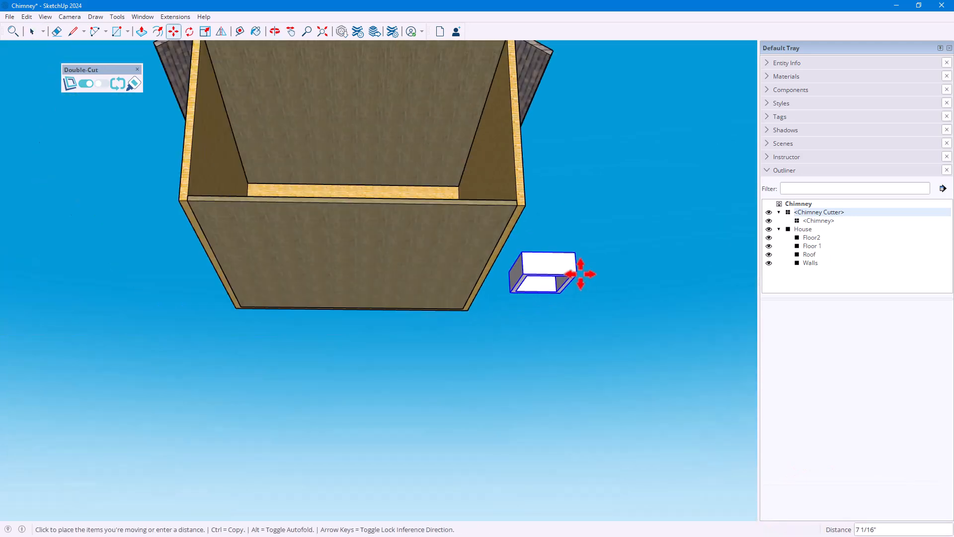
left_click(506, 236)
middle_click_drag(490, 373, 524, 442)
scroll(406, 400, "down", 3)
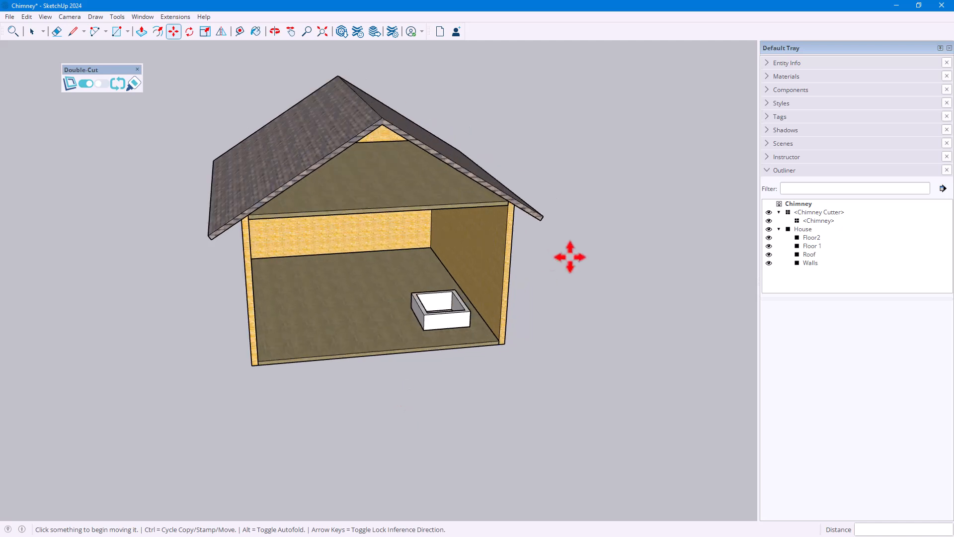
Step: Set the Chimney Cutter's Double-Cut max cut depth to 30'
right_click(449, 319)
mouse_move(512, 301)
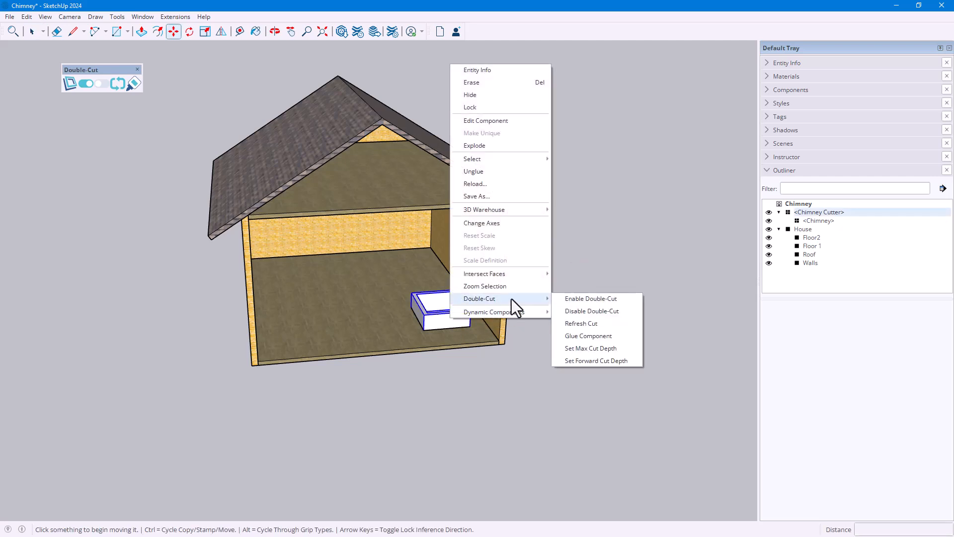
left_click(590, 347)
type("30")
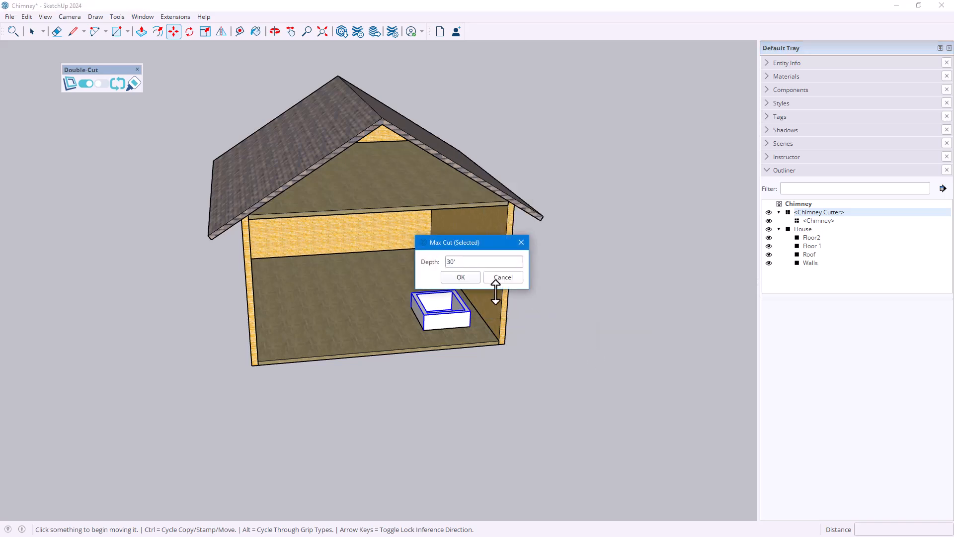
left_click(476, 277)
key("o")
left_click_drag(596, 263, 507, 305)
key("m")
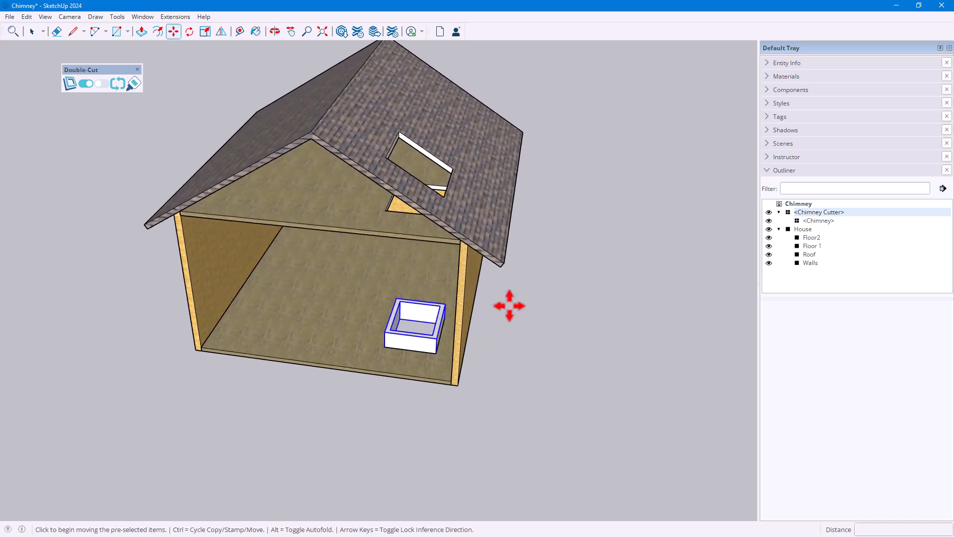
Step: Edit the Chimney nested in the Chimney Cutter and push/pull its top up through the second floor and above the roof
key("space")
right_click(412, 344)
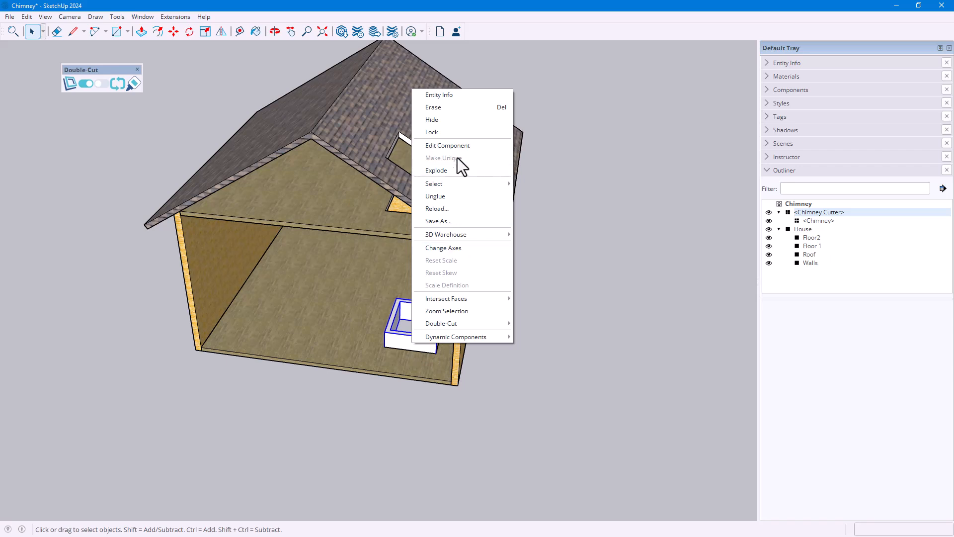
left_click(447, 145)
right_click(425, 344)
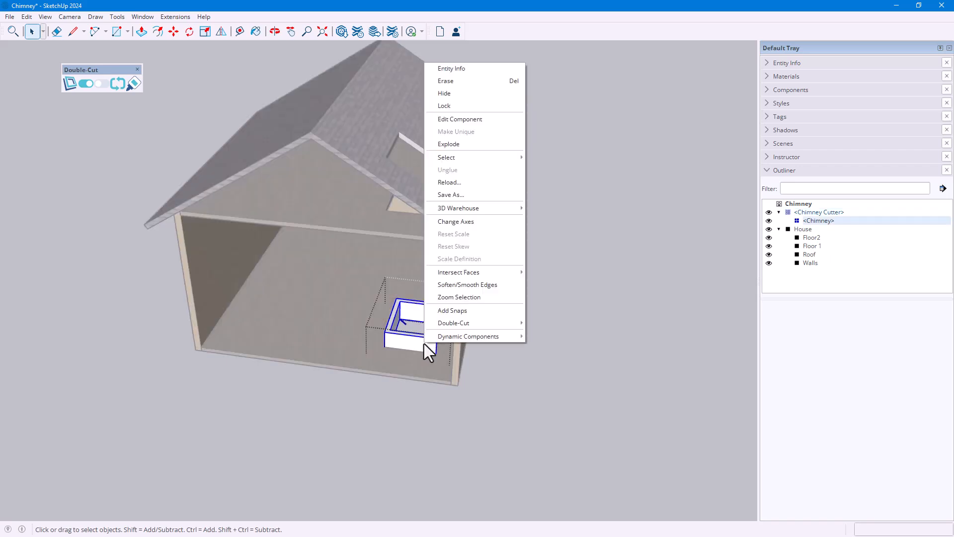
left_click(494, 122)
key("p")
left_click(442, 143)
right_click(561, 184)
left_click(566, 187)
Step: Move the Chimney Cutter across the floor to the opposite side of the house
scroll(570, 322, "down", 2)
middle_click_drag(553, 342, 534, 297)
key("m")
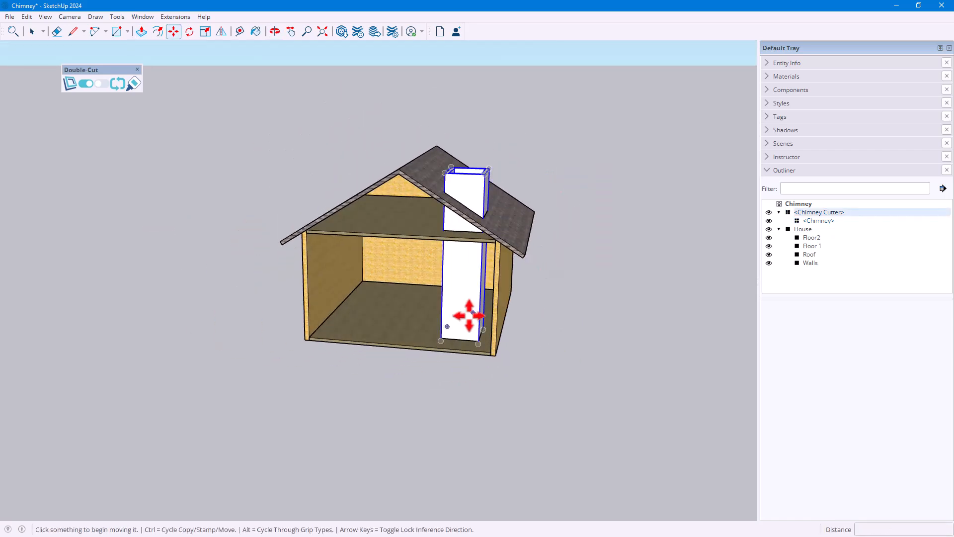
left_click(466, 317)
left_click(372, 294)
middle_click_drag(463, 307, 577, 397)
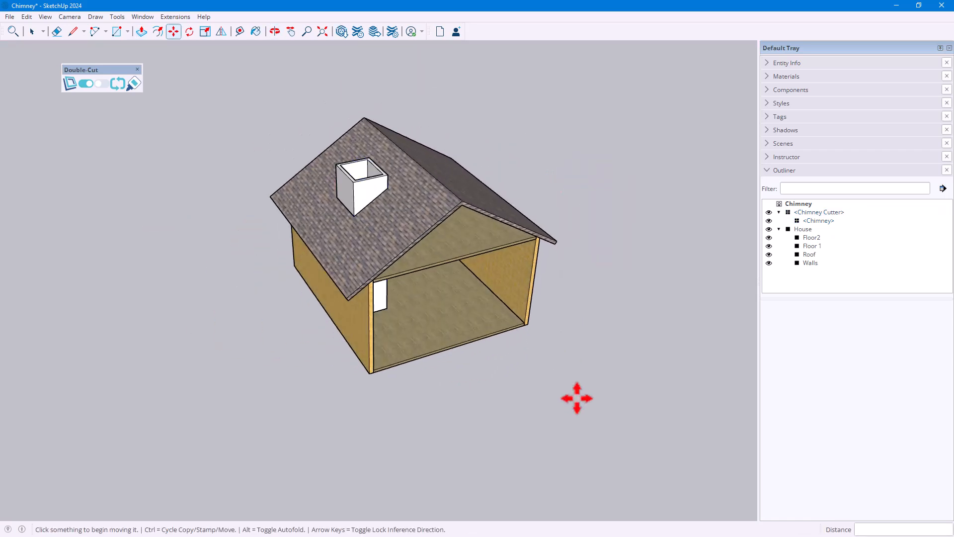
Step: Place a Double-Cut simple cutter on the exterior side wall nearest the chimney
middle_click_drag(254, 365, 282, 276)
scroll(282, 277, "up", 3)
left_click(68, 85)
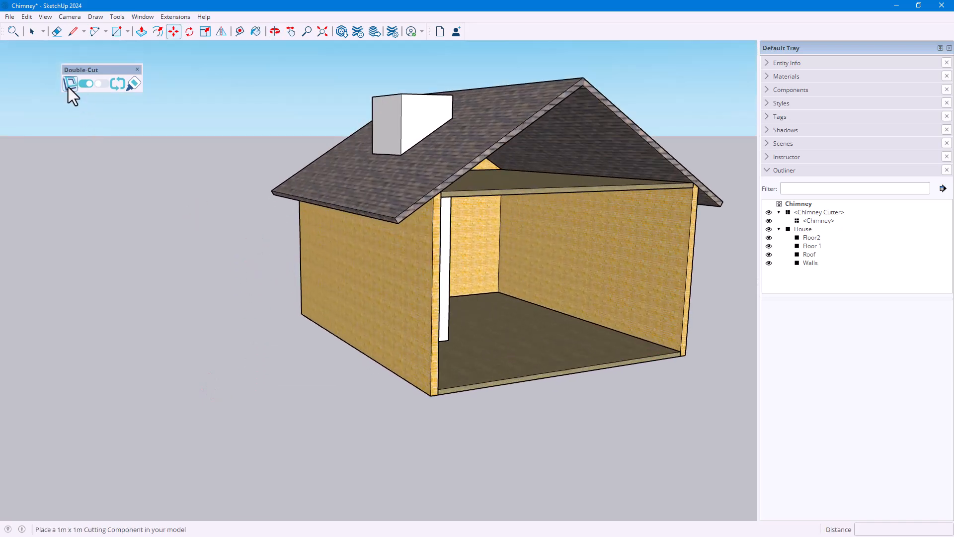
left_click(390, 304)
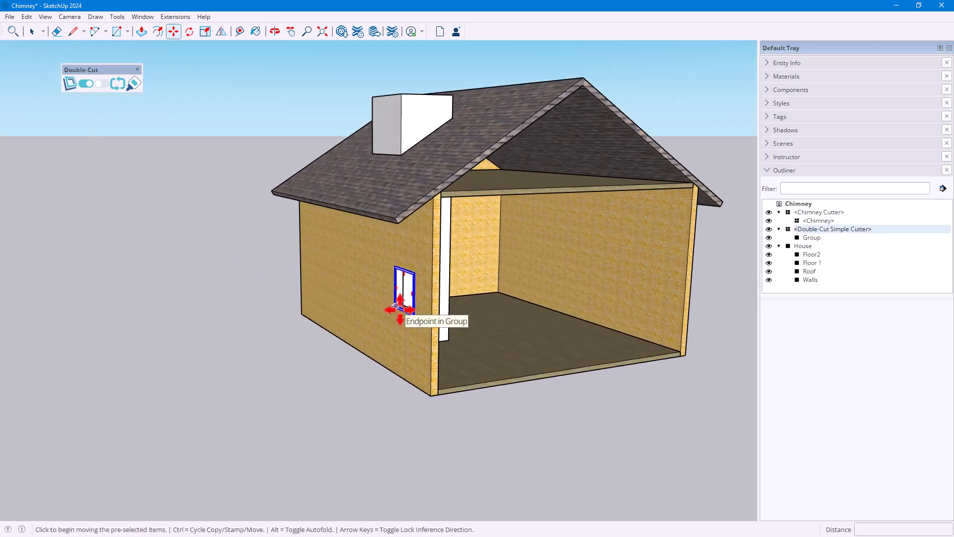
Step: Set the simple cutter's max cut depth to 50' and clear the selection
right_click(401, 310)
mouse_move(463, 293)
left_click(539, 340)
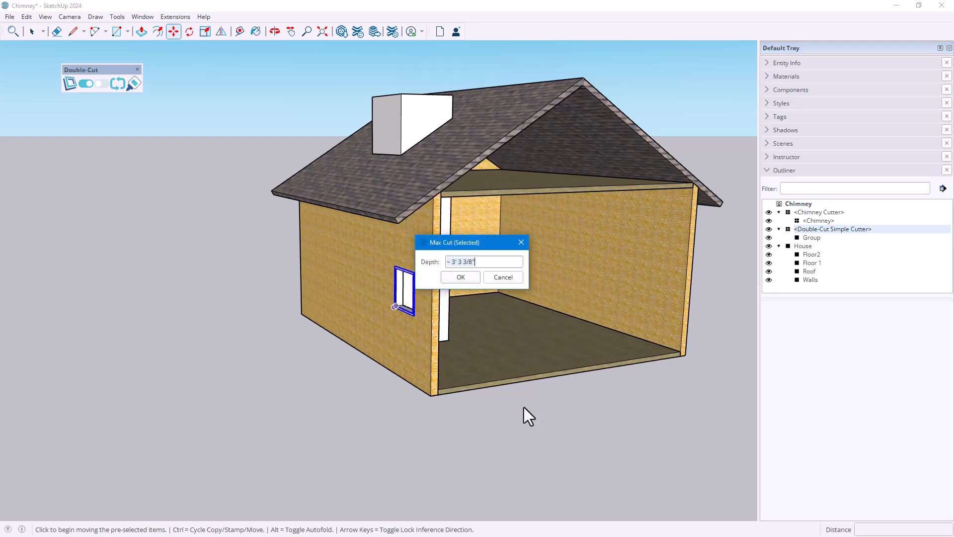
type("50'")
key("Return")
key("space")
left_click(595, 418)
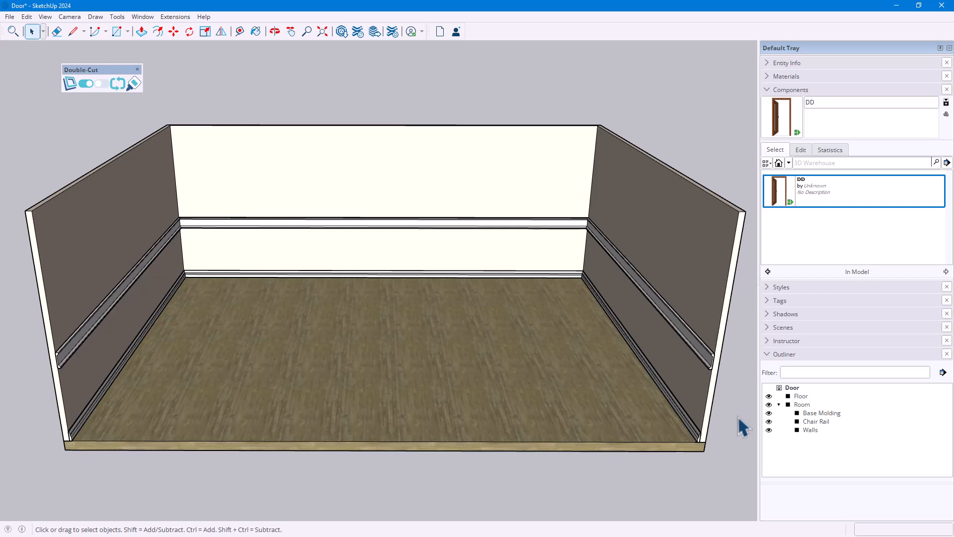
Step: Inspect the Walls, Chair Rail and Base Molding groups nested in Room by selecting each in turn
left_click(809, 430)
left_click(812, 423)
left_click(812, 413)
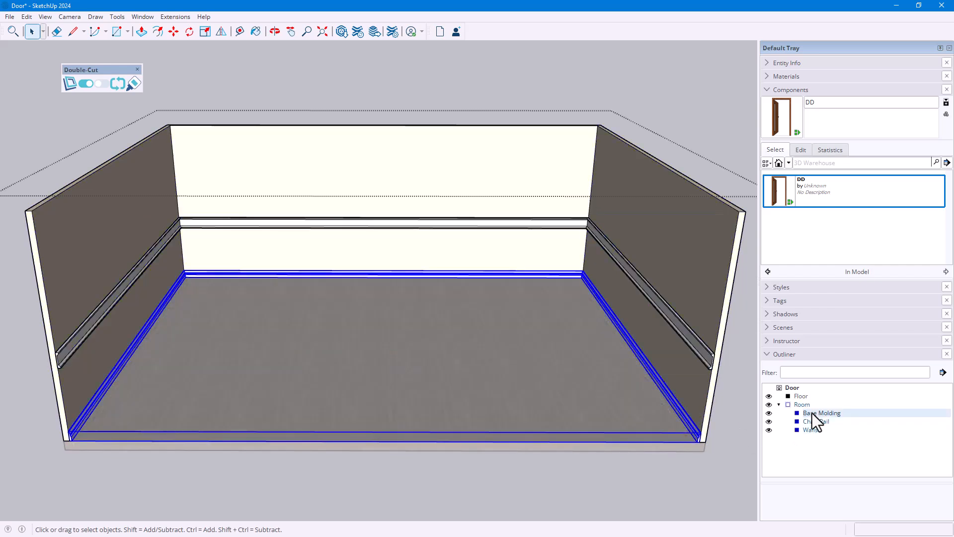
left_click(720, 476)
Step: Place the DD door component on the room's back wall and move it straight down to floor level
left_click(786, 198)
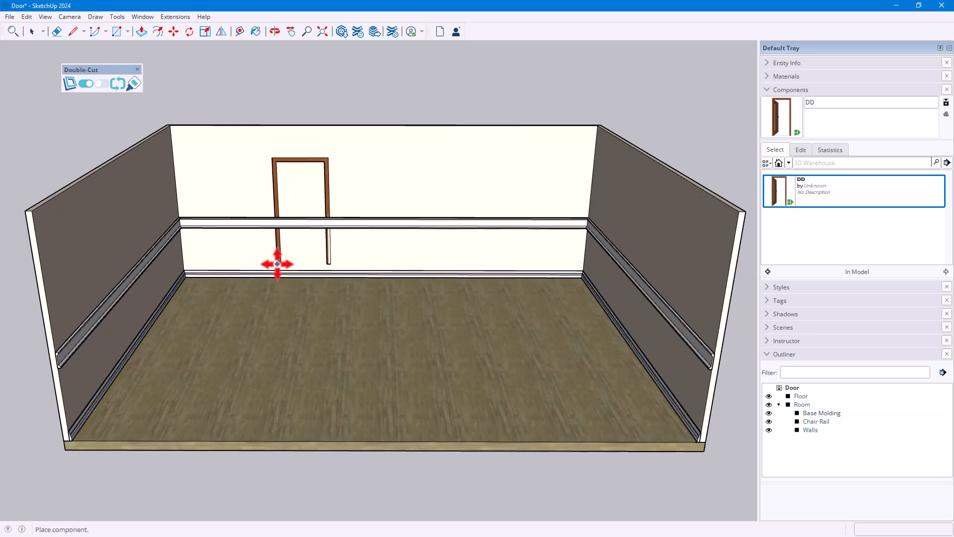
left_click(272, 264)
scroll(337, 264, "up", 1)
scroll(337, 265, "up", 4)
left_click(328, 265)
key("Up")
left_click(348, 341)
middle_click_drag(367, 363, 309, 369)
scroll(336, 394, "down", 2)
scroll(371, 394, "down", 1)
key("space")
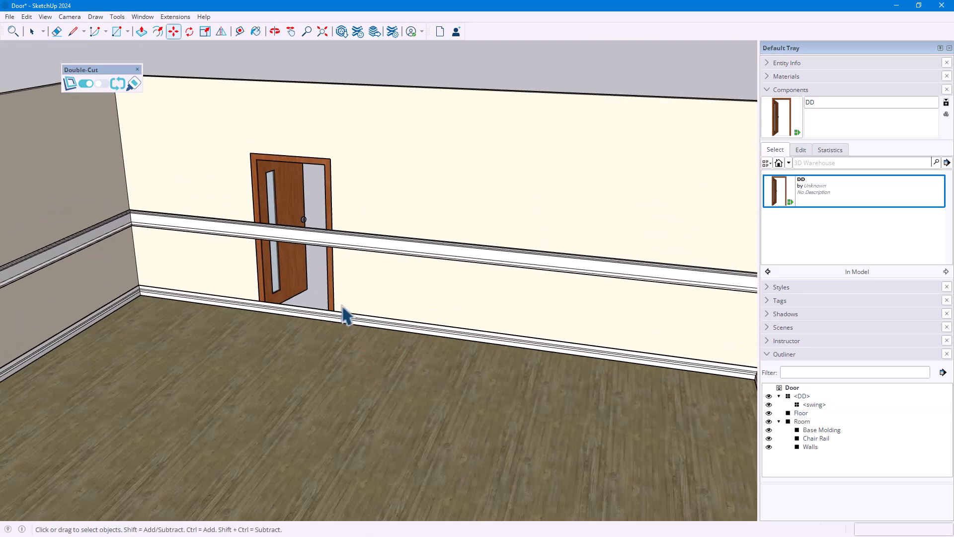
Step: Set a Double-Cut forward cut depth for the DD door so it cuts through the chair rail and base molding
left_click(292, 194)
right_click(292, 194)
mouse_move(382, 446)
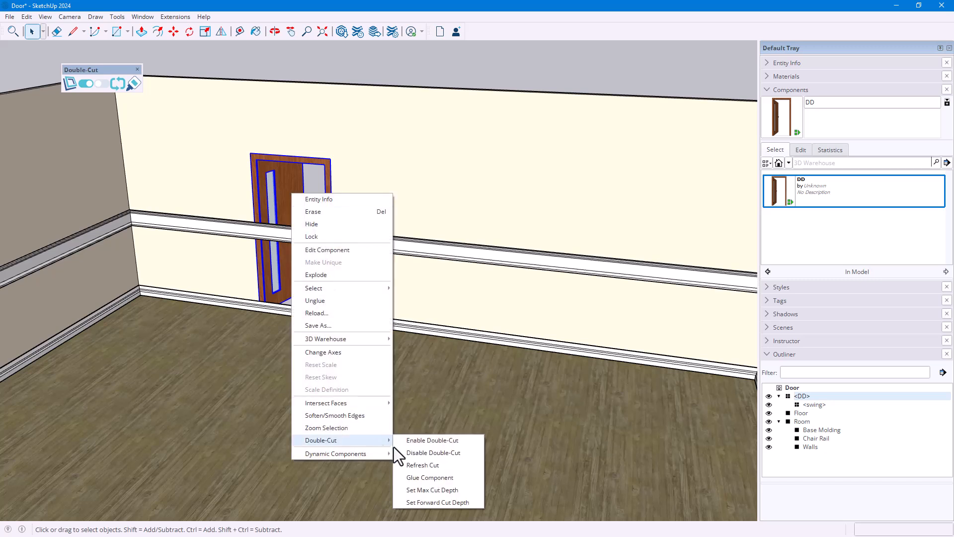
left_click(182, 17)
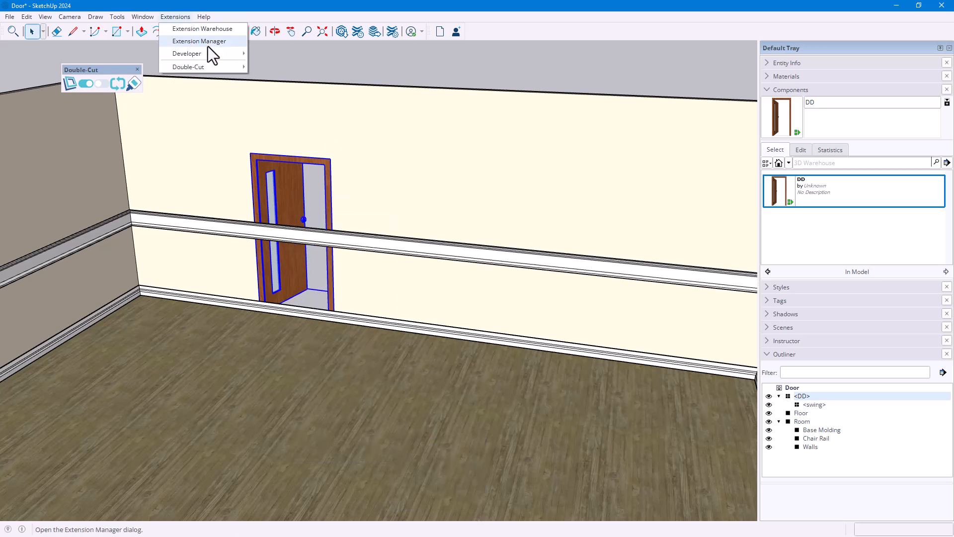
mouse_move(228, 68)
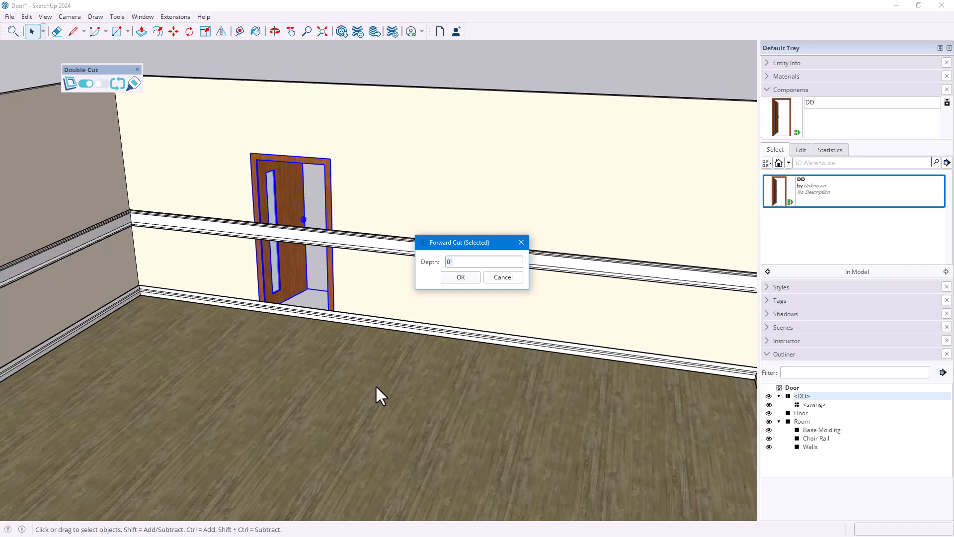
key("Return")
scroll(215, 179, "up", 1)
scroll(215, 179, "up", 1)
scroll(431, 417, "up", 1)
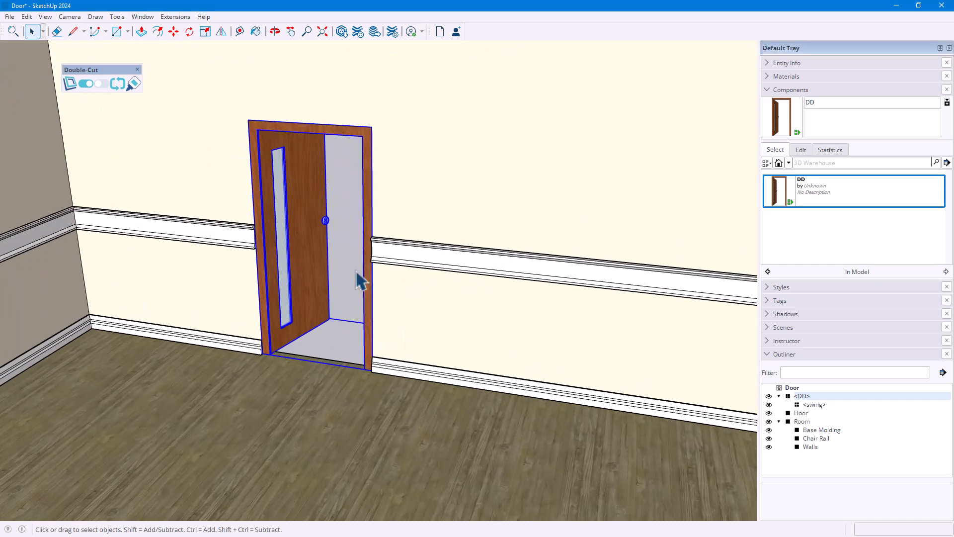
Step: Deselect the door and turn on the display of hidden geometry
left_click(352, 247)
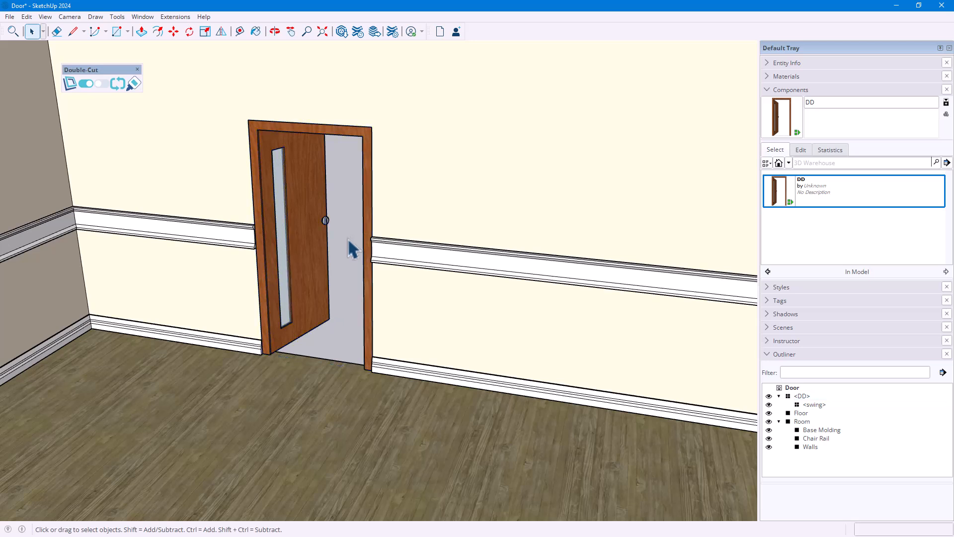
left_click(45, 16)
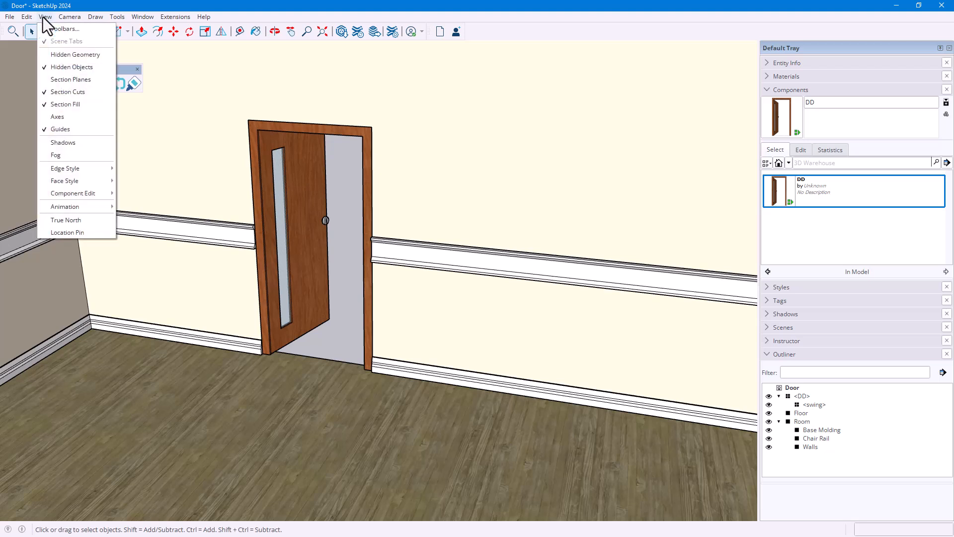
left_click(68, 58)
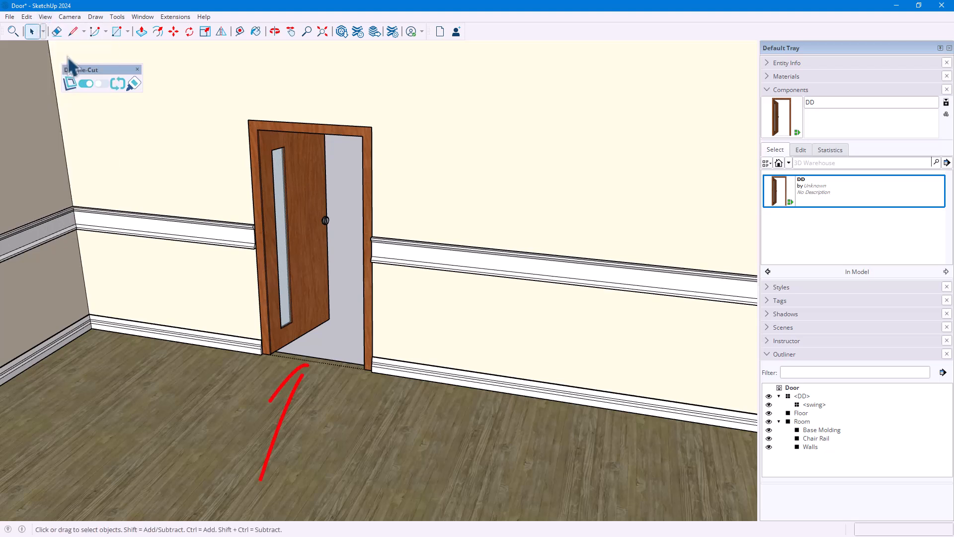